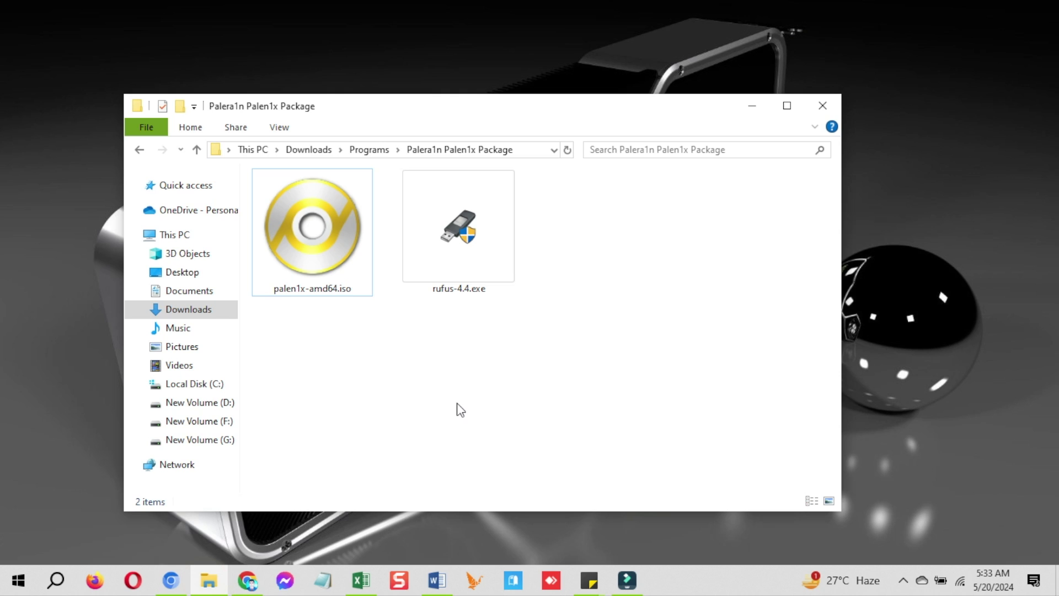
- Show palen1x-amd64.iso and rufus-4.4.exe in the Palera1n Palen1x Package folder
click(459, 410)
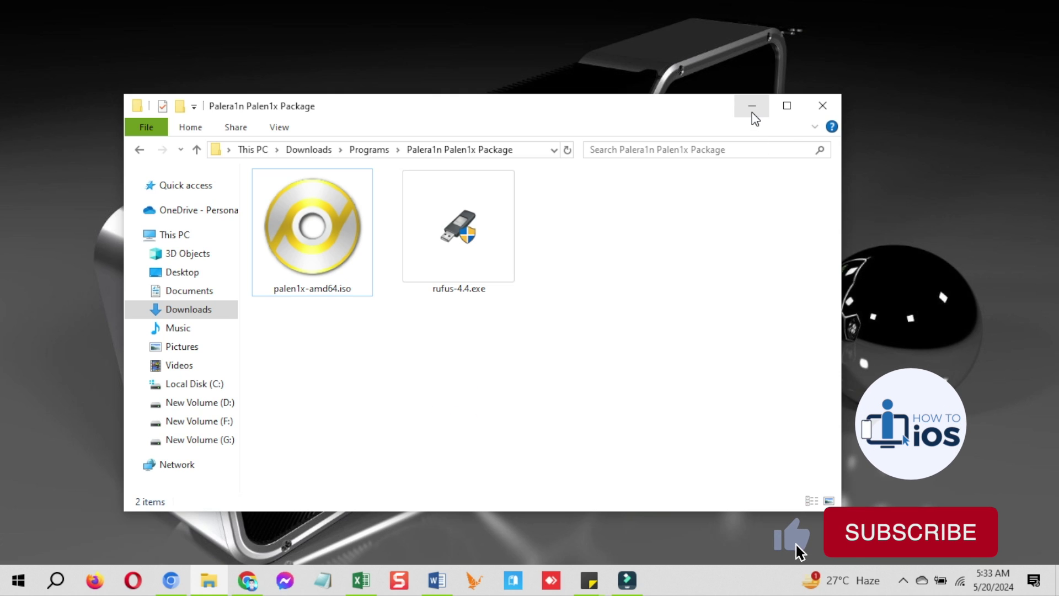
- Search Google in Chrome for 'palera1n palen1x jailbreak techacrobat'
click(752, 115)
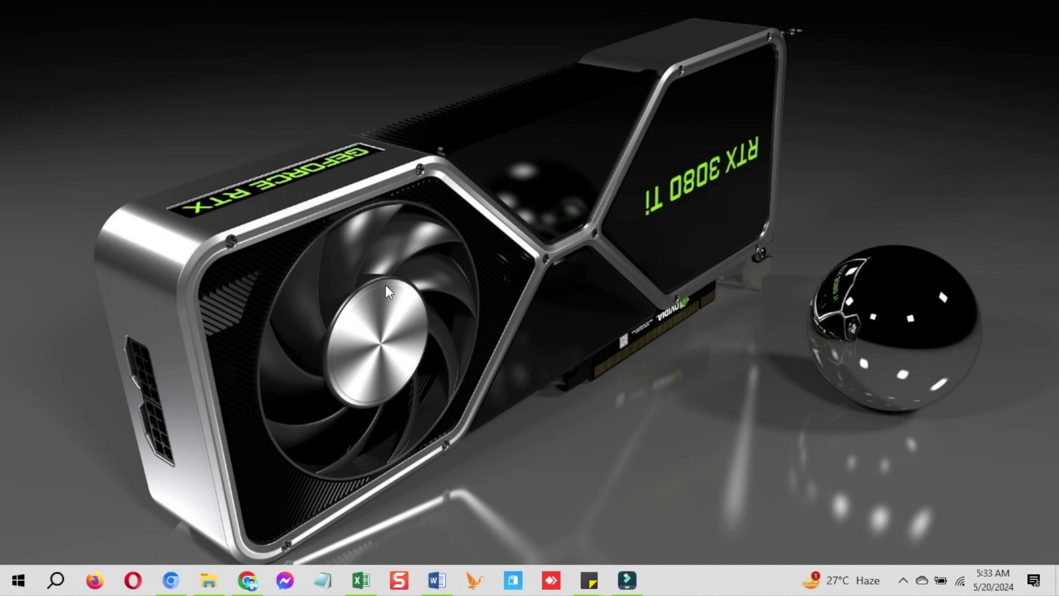
click(171, 579)
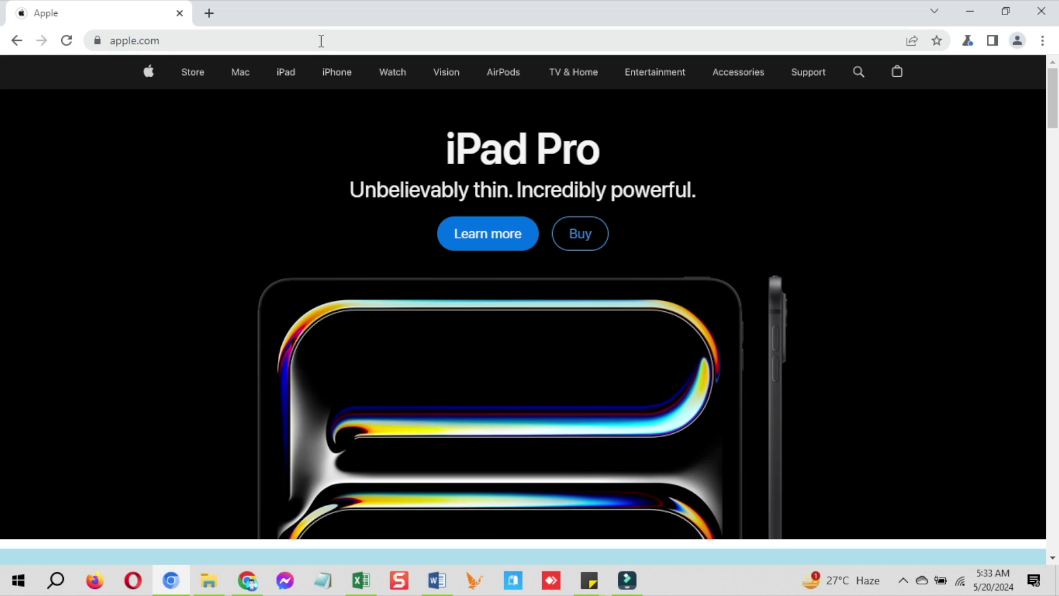
click(328, 41)
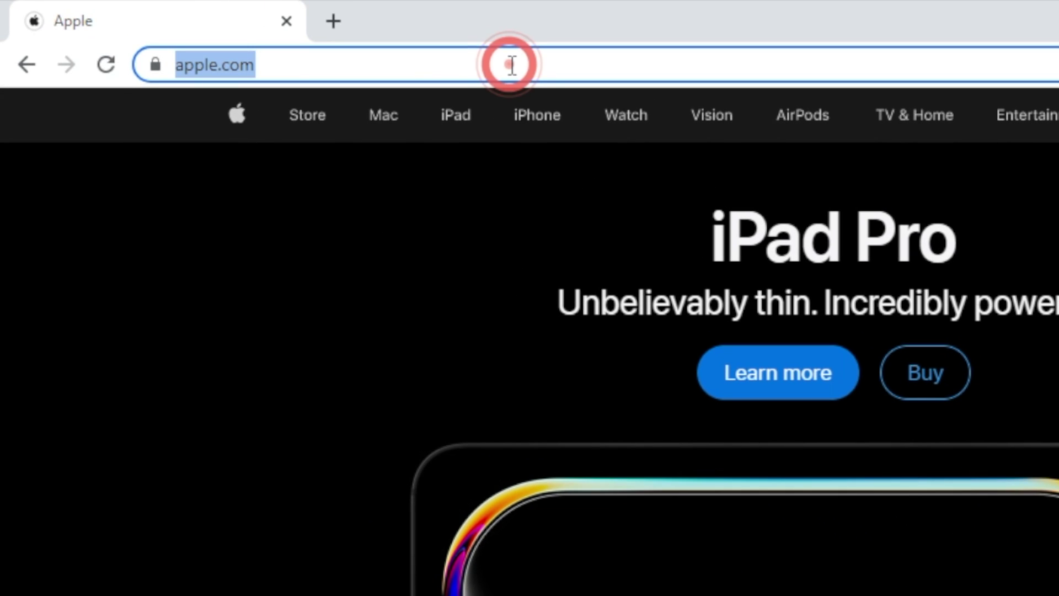
text(palera1n )
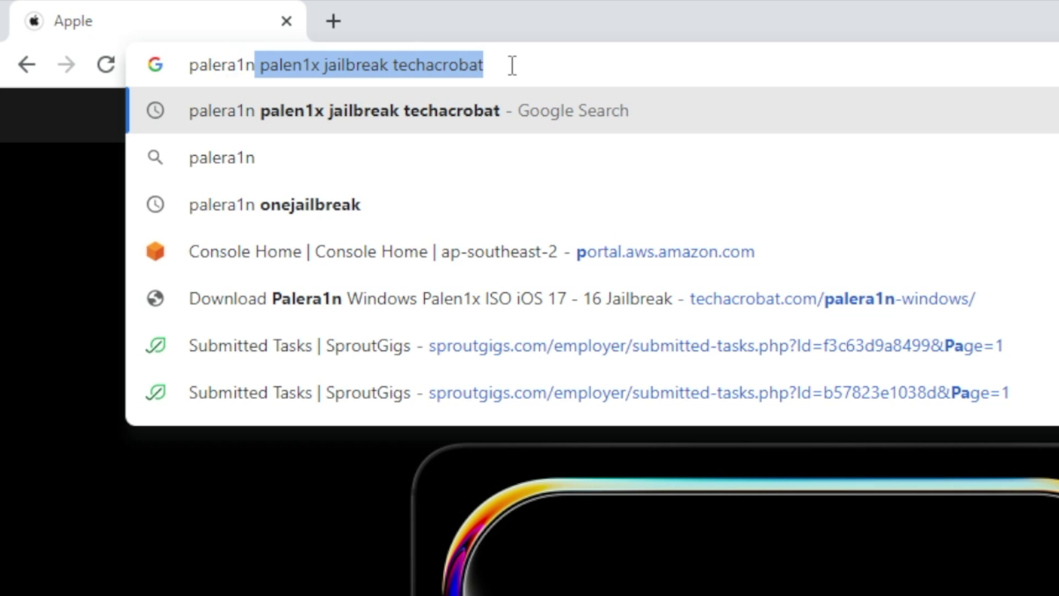
text(palen)
text(1x)
text( jailbreak techacrobat)
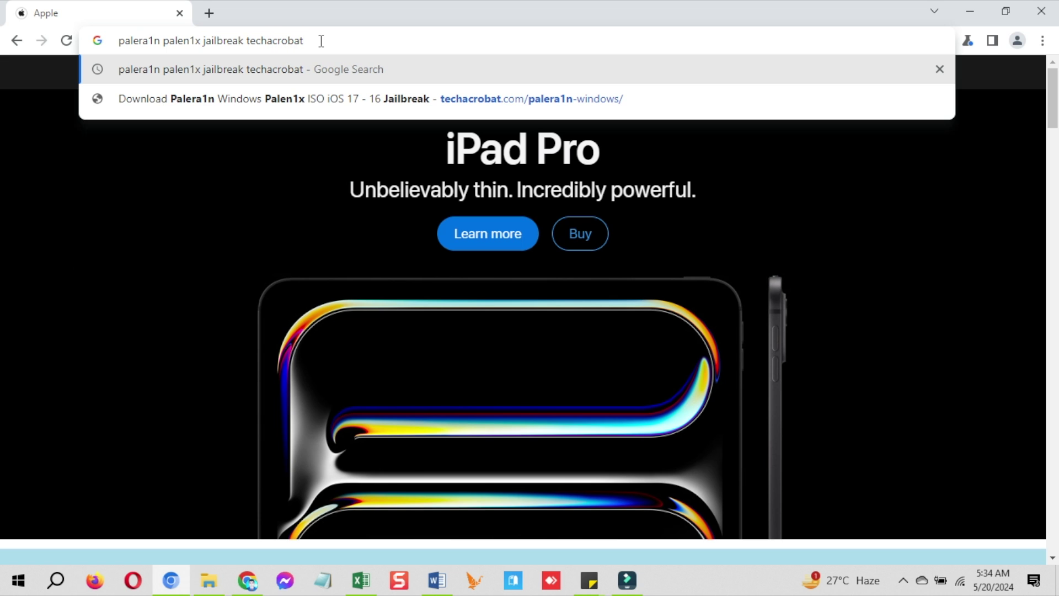
key(Return)
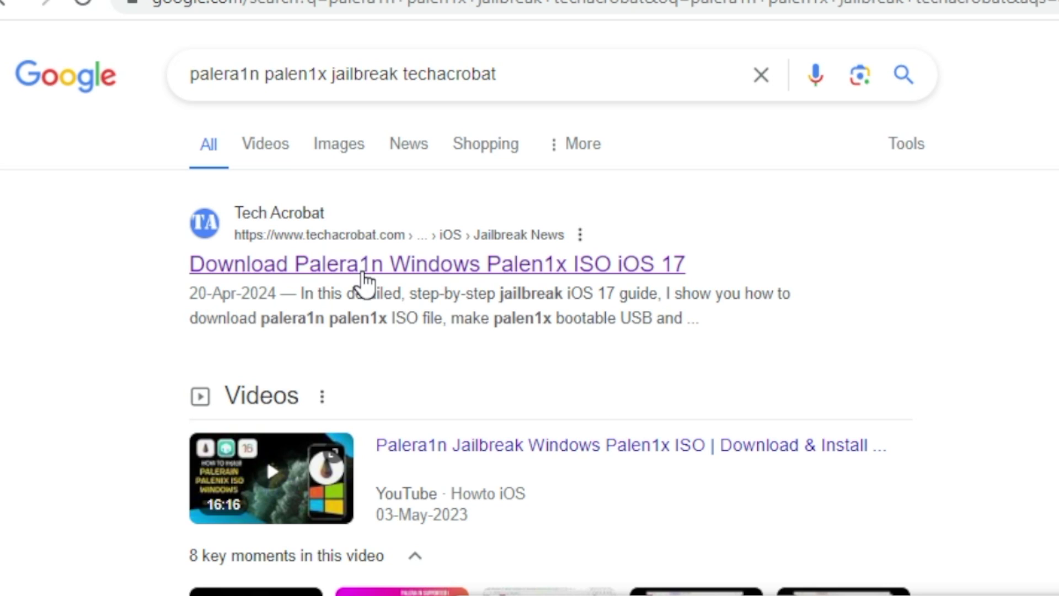
- Open the Tech Acrobat guide 'Download Palera1n Windows Palen1x ISO iOS 17.5'
click(348, 265)
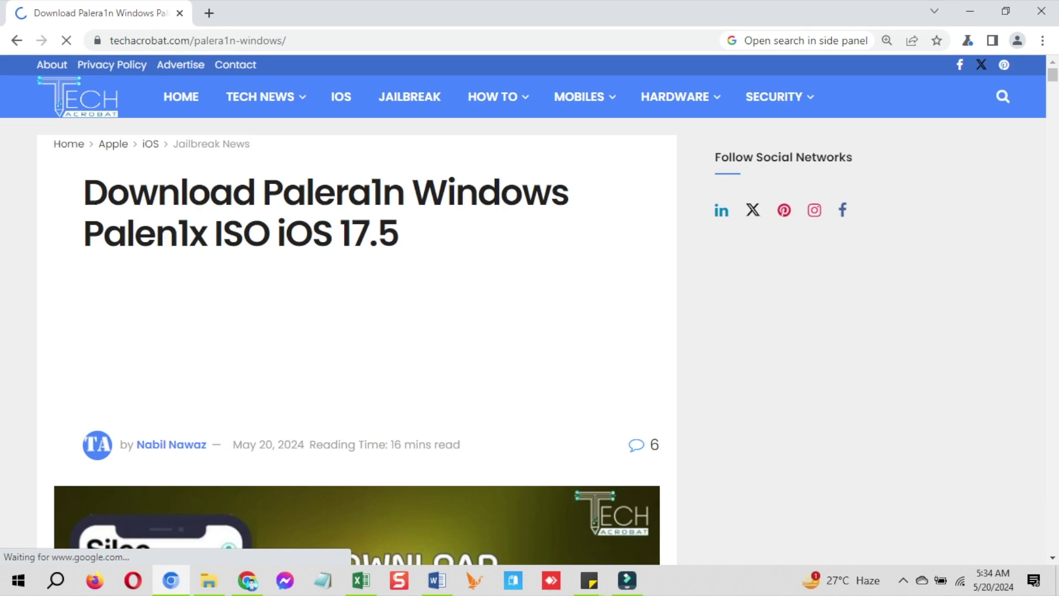
scroll(458, 342, down, 3)
scroll(457, 342, down, 2)
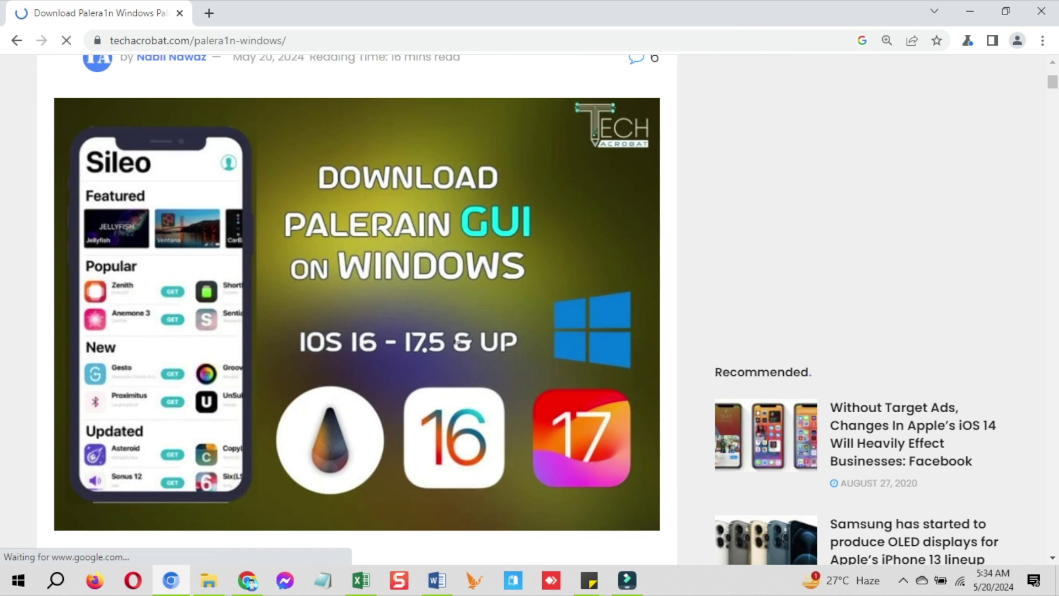
scroll(12, 332, down, 5)
scroll(12, 333, down, 5)
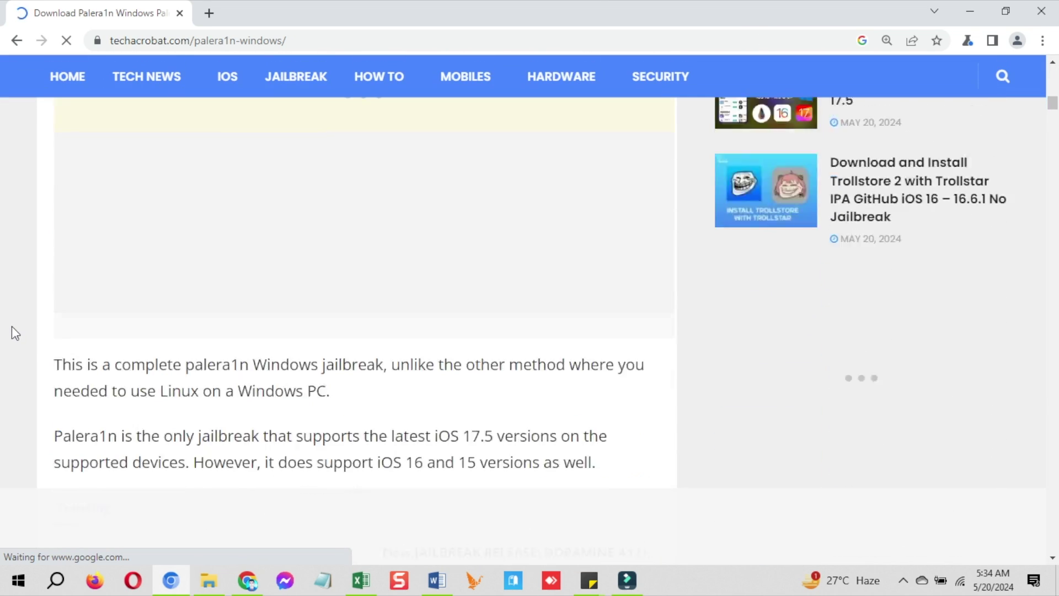
scroll(11, 334, down, 5)
scroll(11, 328, down, 5)
scroll(12, 328, down, 5)
scroll(12, 327, down, 5)
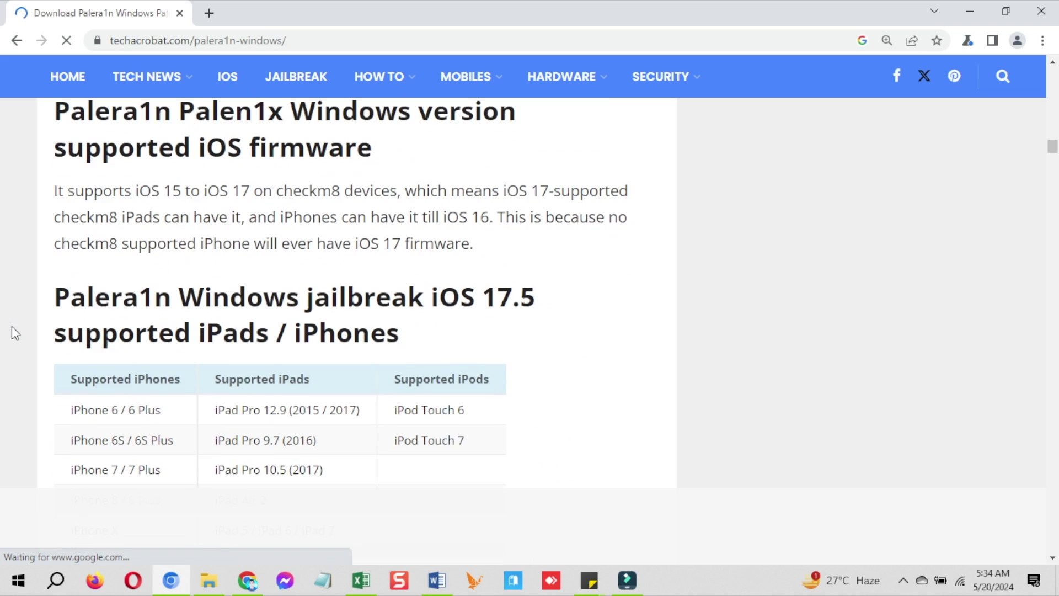
scroll(12, 329, down, 3)
scroll(12, 333, down, 5)
scroll(12, 332, down, 3)
scroll(12, 334, down, 5)
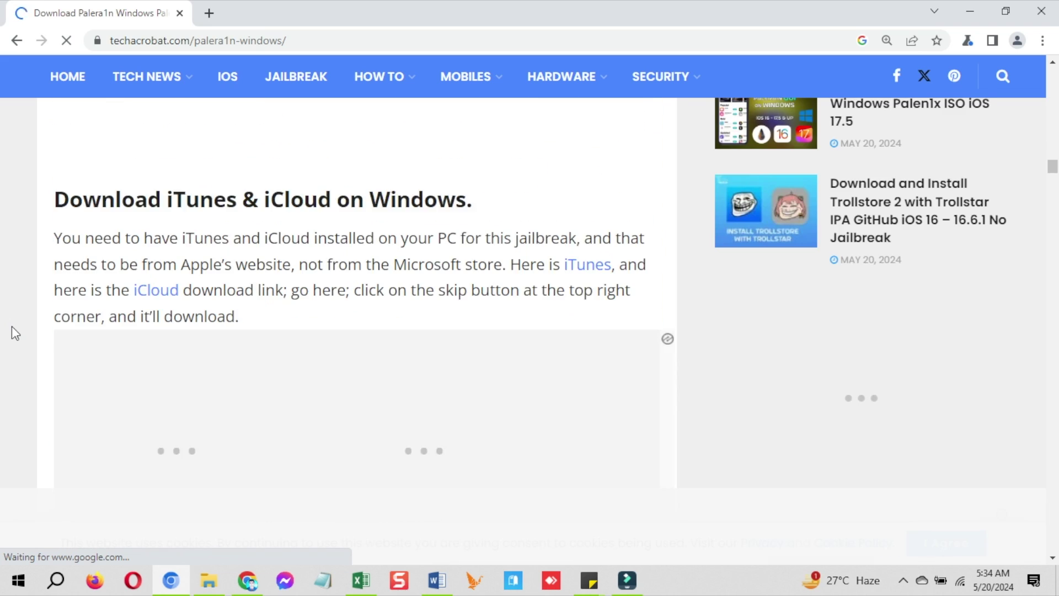
scroll(12, 333, down, 2)
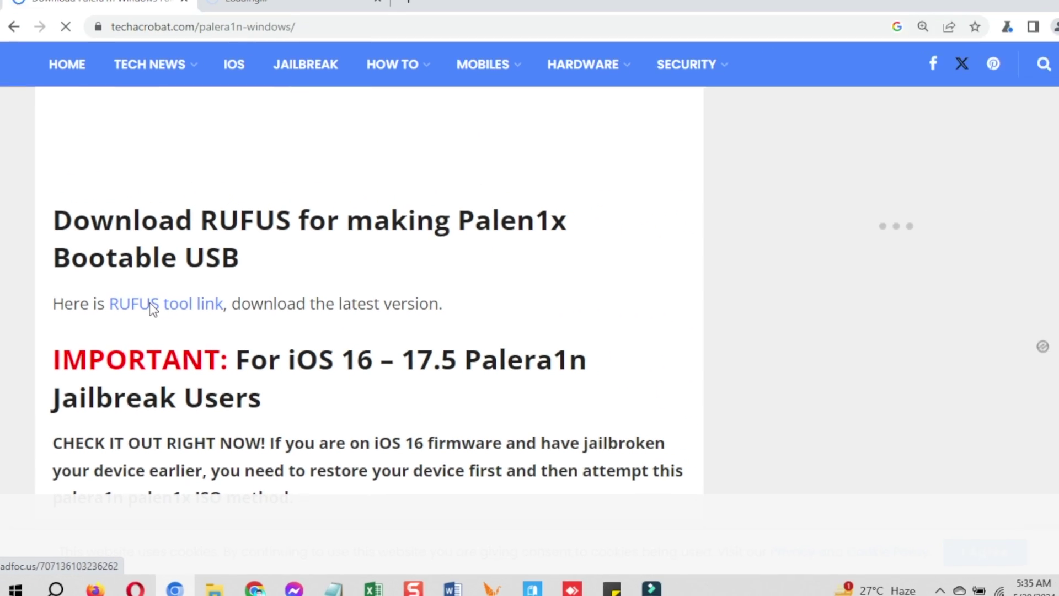
- Download and keep rufus-4.4.exe, then start and cancel the palen1x-amd64.iso download
click(148, 308)
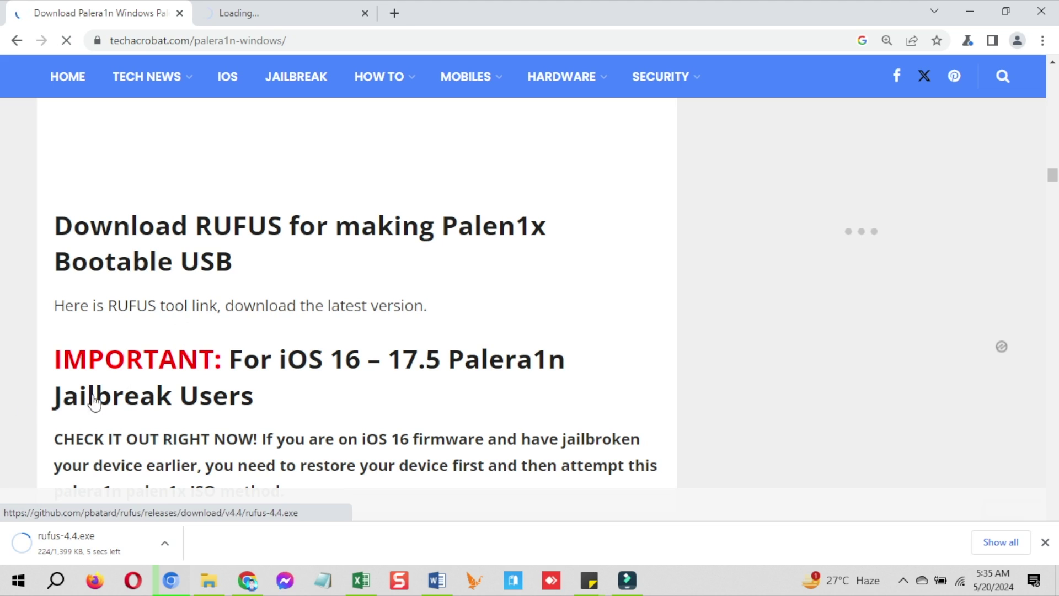
click(264, 542)
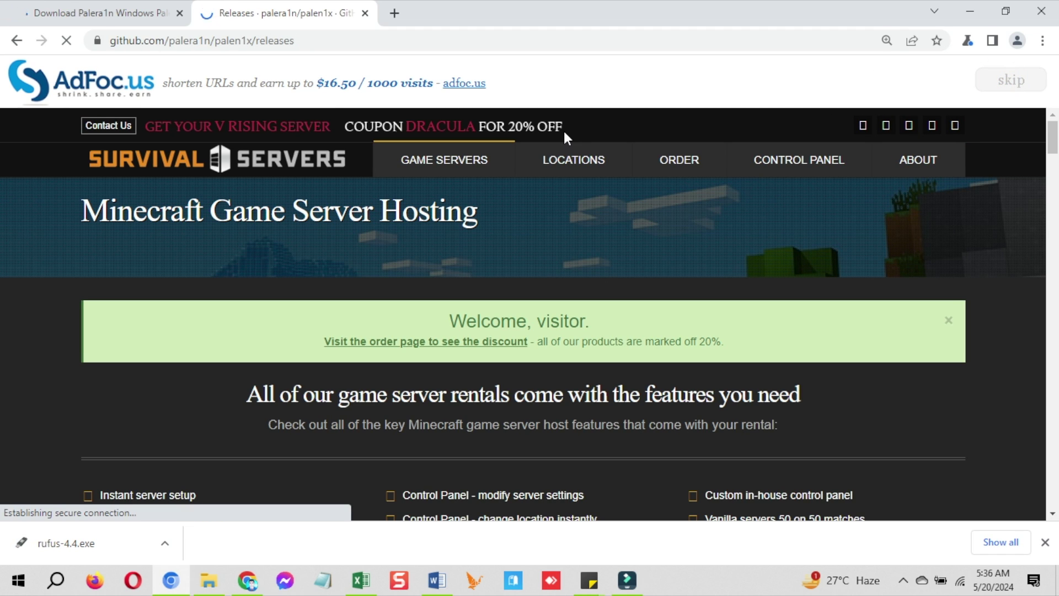
scroll(482, 300, down, 2)
scroll(479, 290, down, 1)
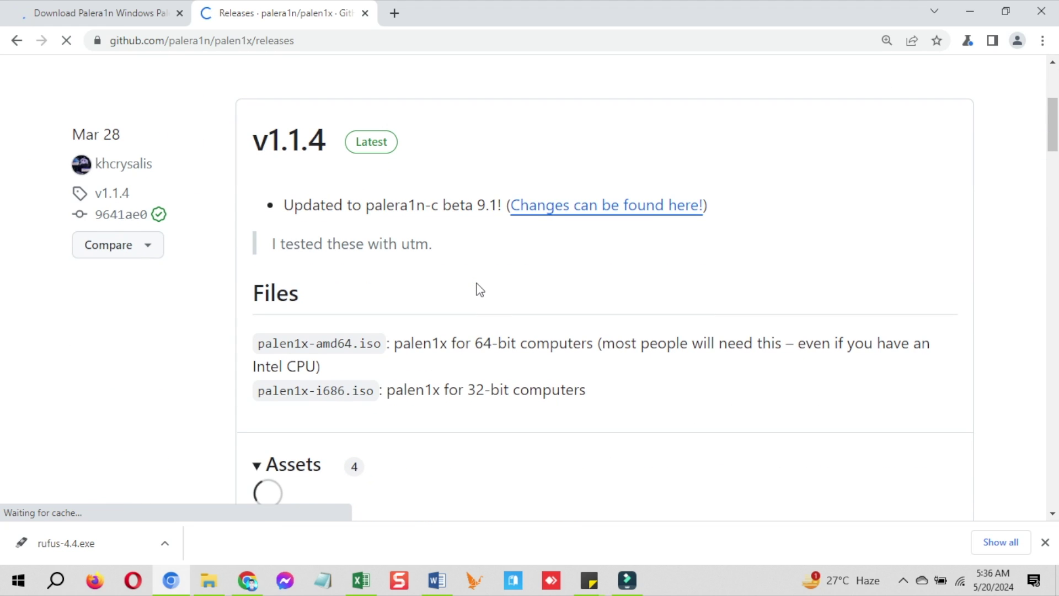
scroll(478, 289, down, 2)
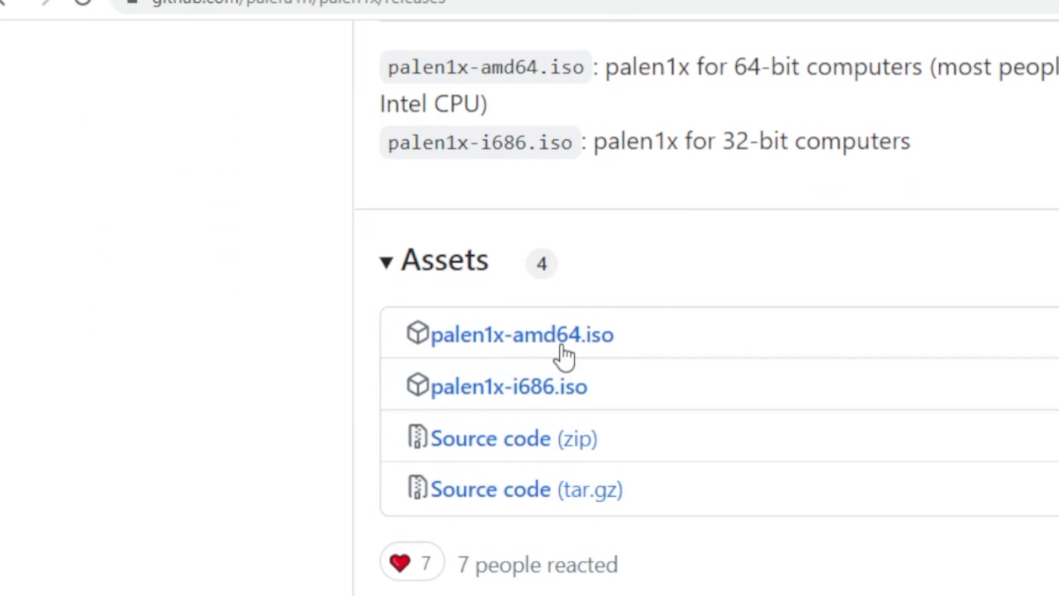
click(538, 335)
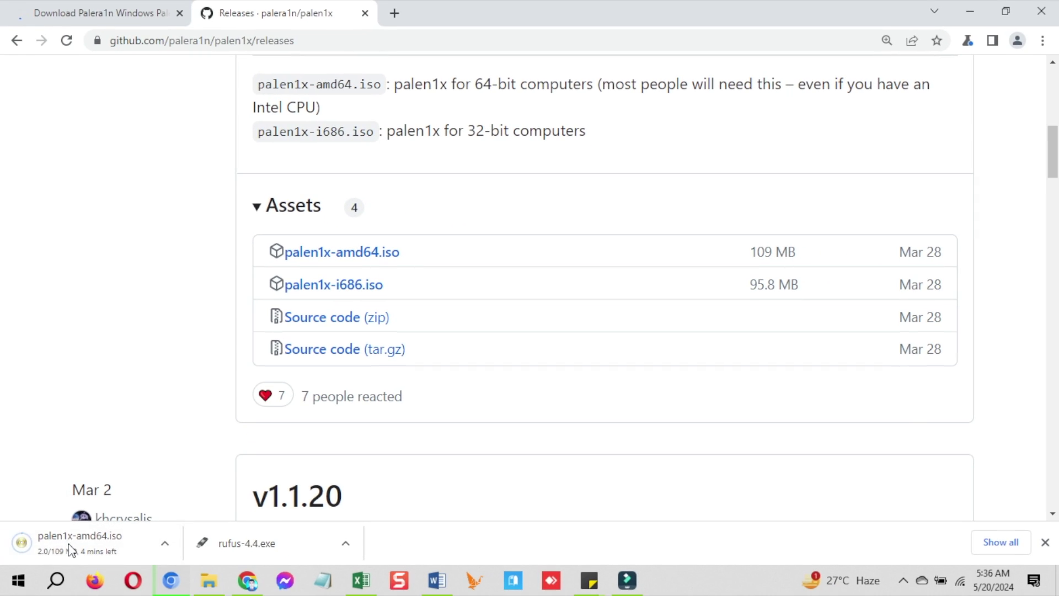
right_click(72, 550)
click(97, 536)
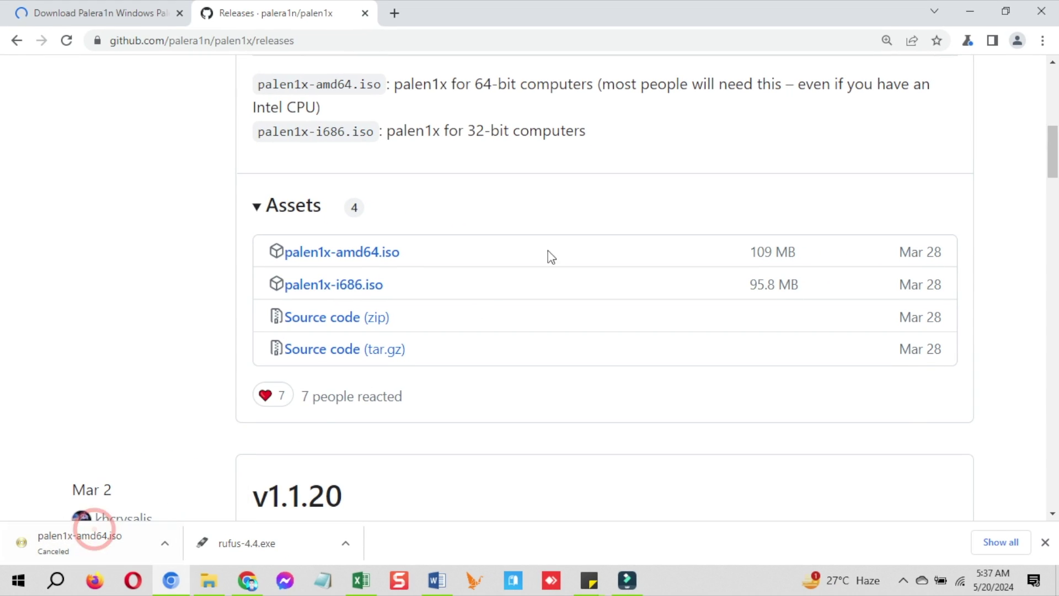
- Run rufus-4.4.exe from the Palera1n package folder as administrator
click(967, 8)
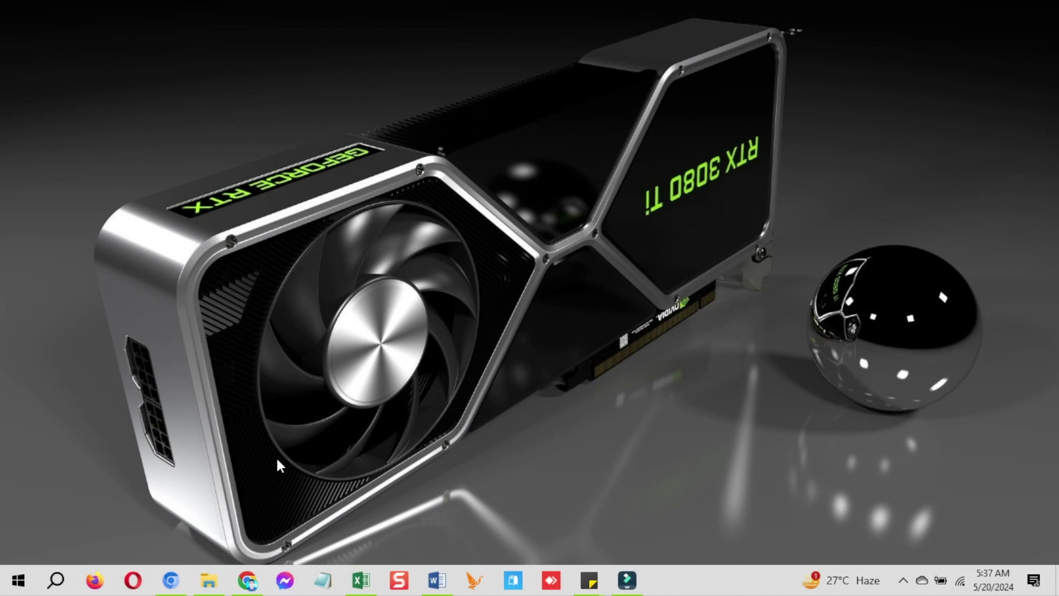
click(195, 584)
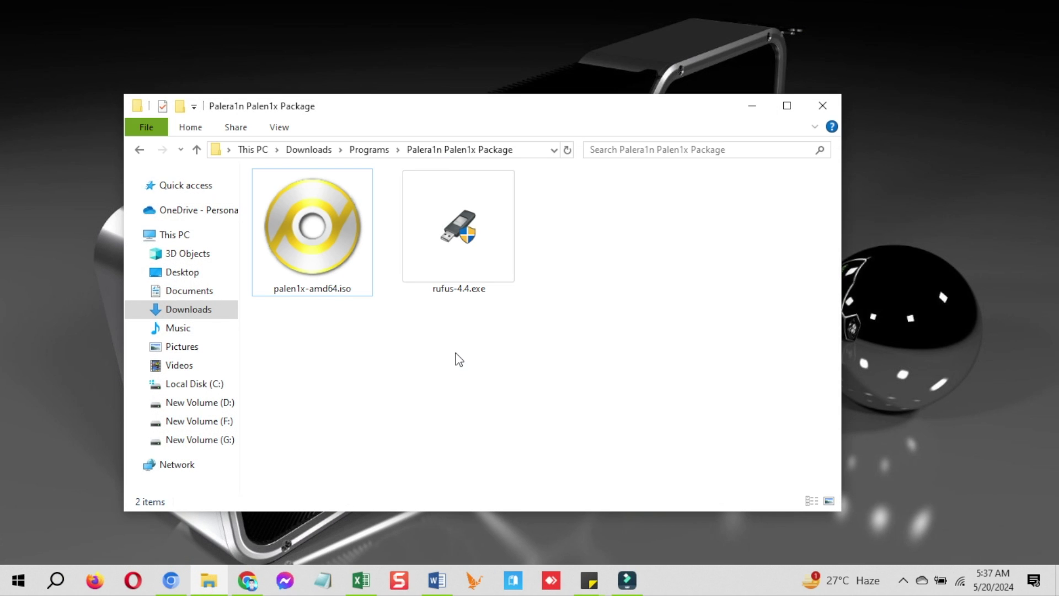
click(456, 355)
click(459, 227)
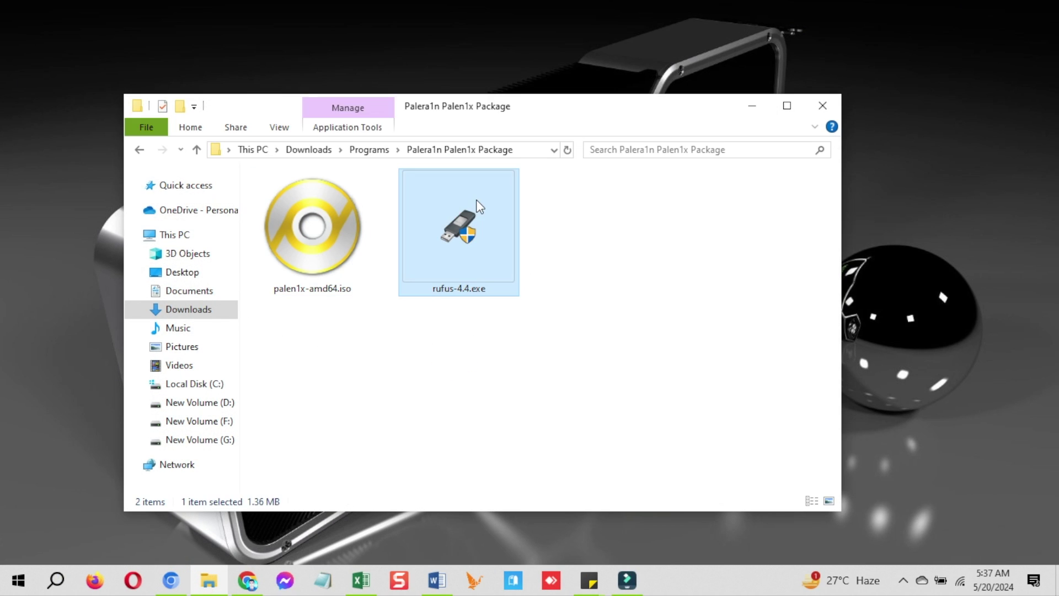
right_click(459, 228)
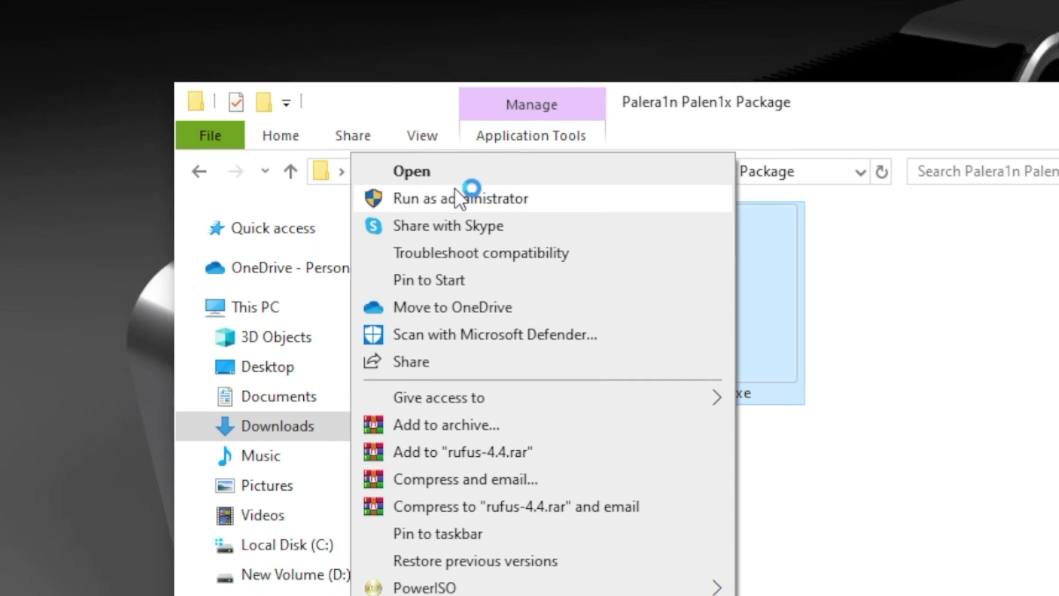
click(503, 195)
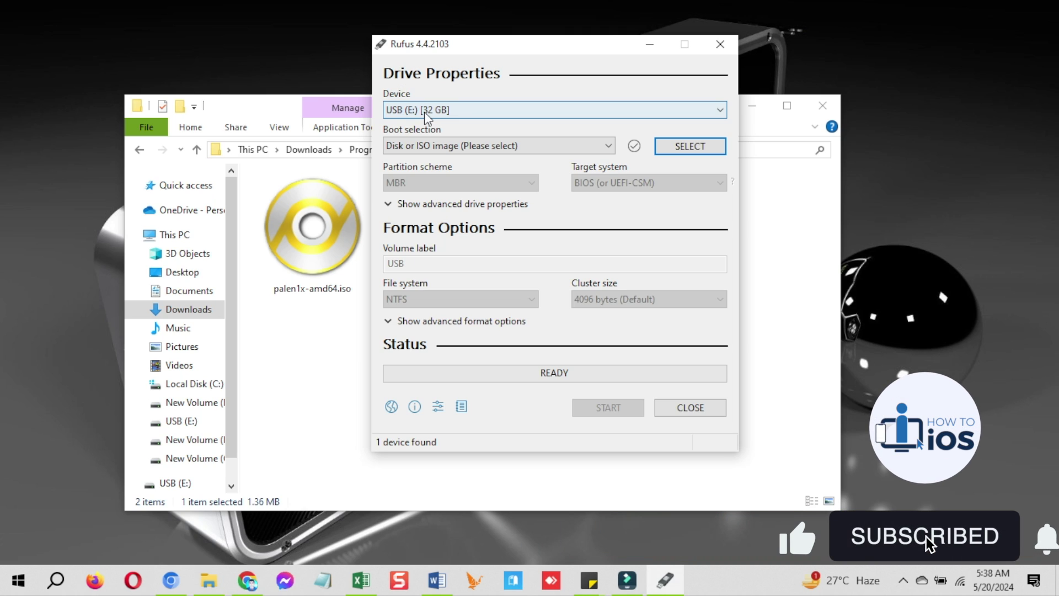
- Write palen1x-amd64.iso to the 32 GB USB drive in ISO image mode, then close Rufus
mouse_move(313, 232)
mouse_down()
mouse_move(486, 275)
mouse_move(533, 319)
mouse_up()
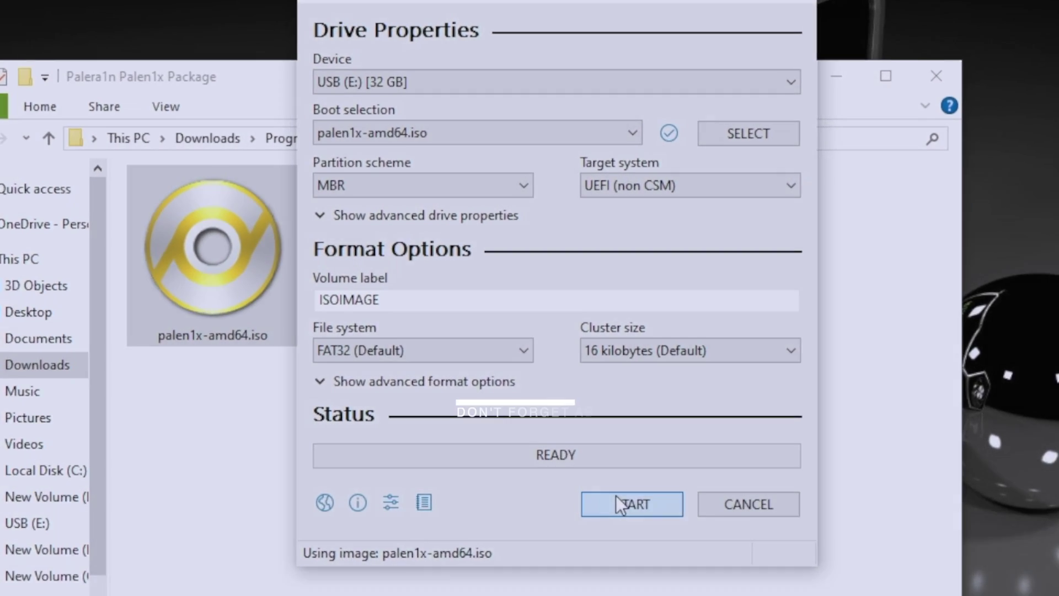
click(609, 407)
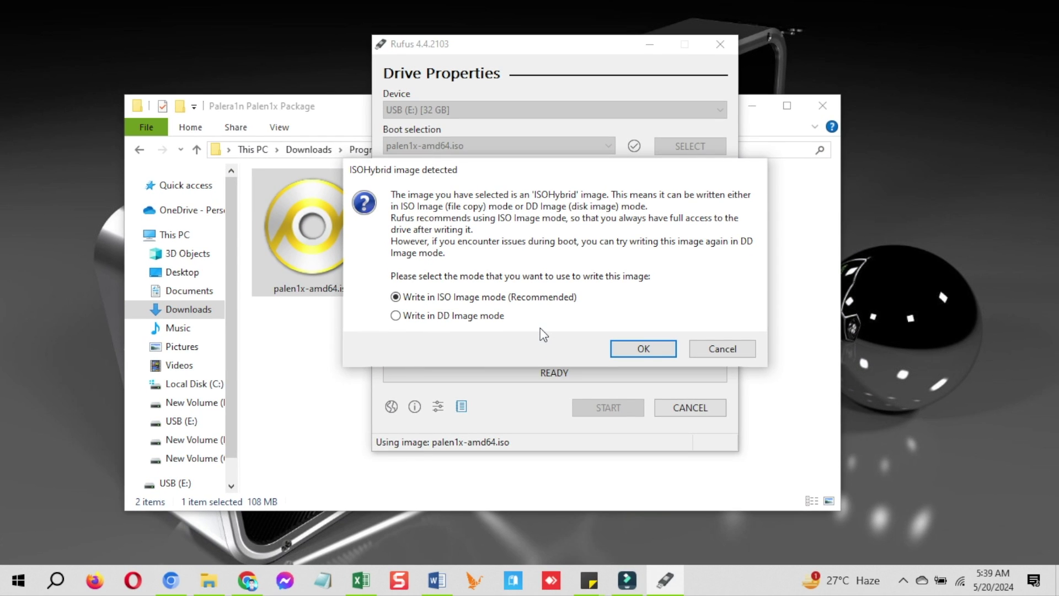
click(652, 348)
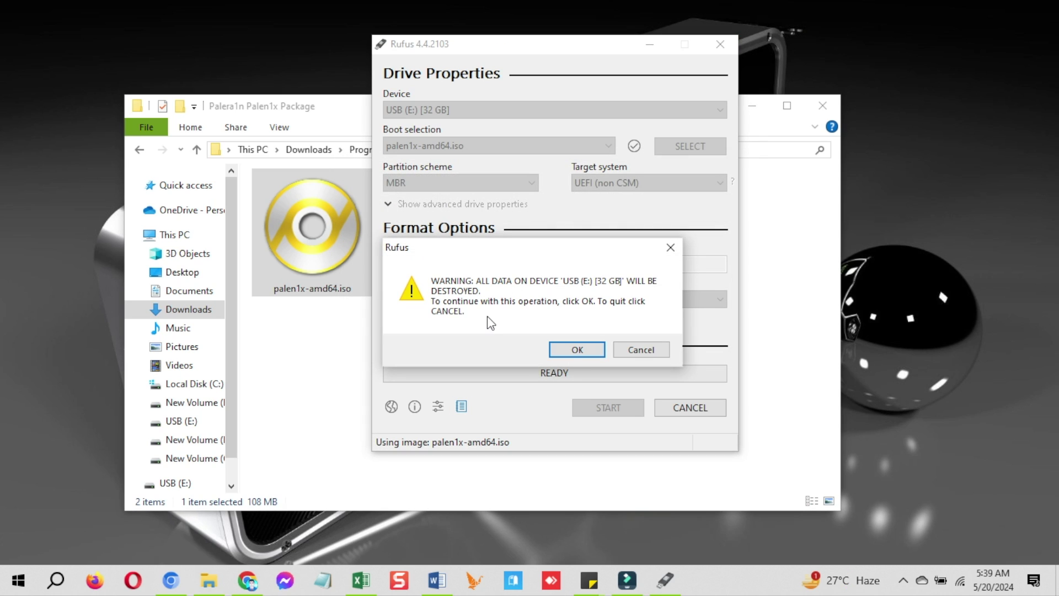
click(578, 349)
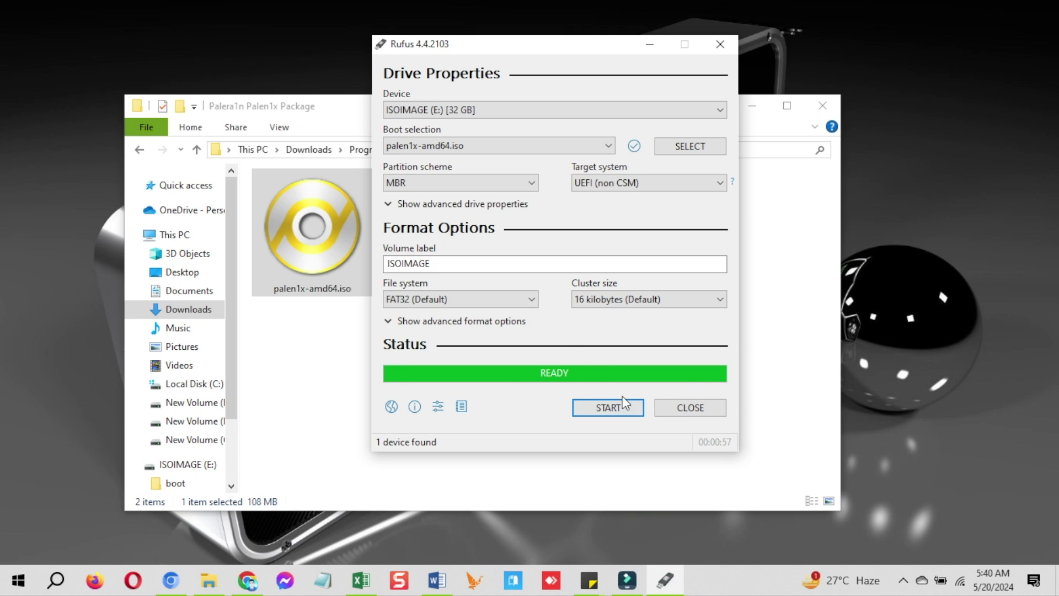
click(691, 413)
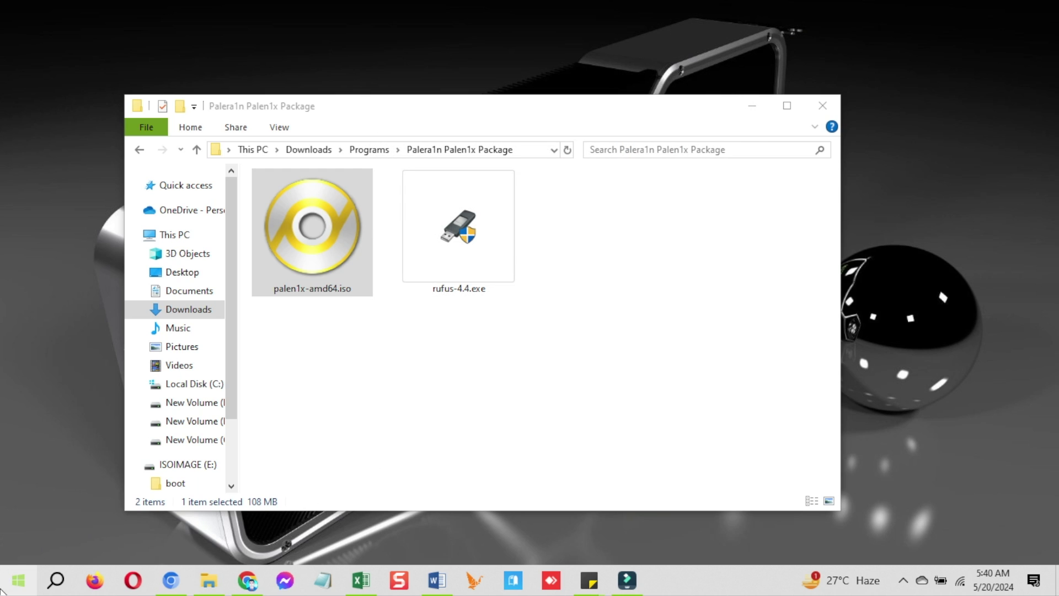
- Restart Windows 10 from the Start menu power options
click(18, 580)
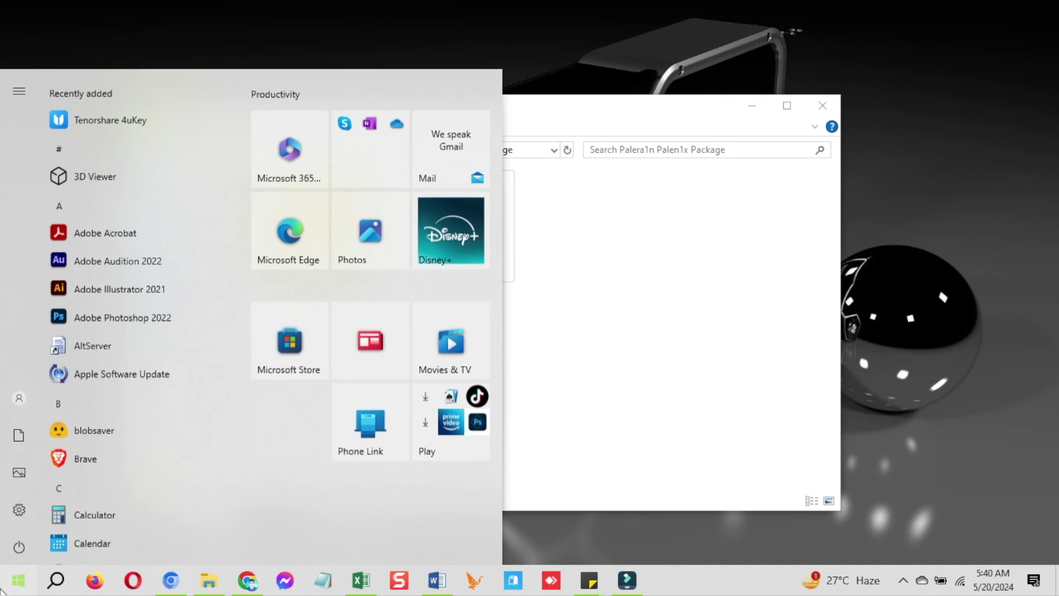
click(19, 546)
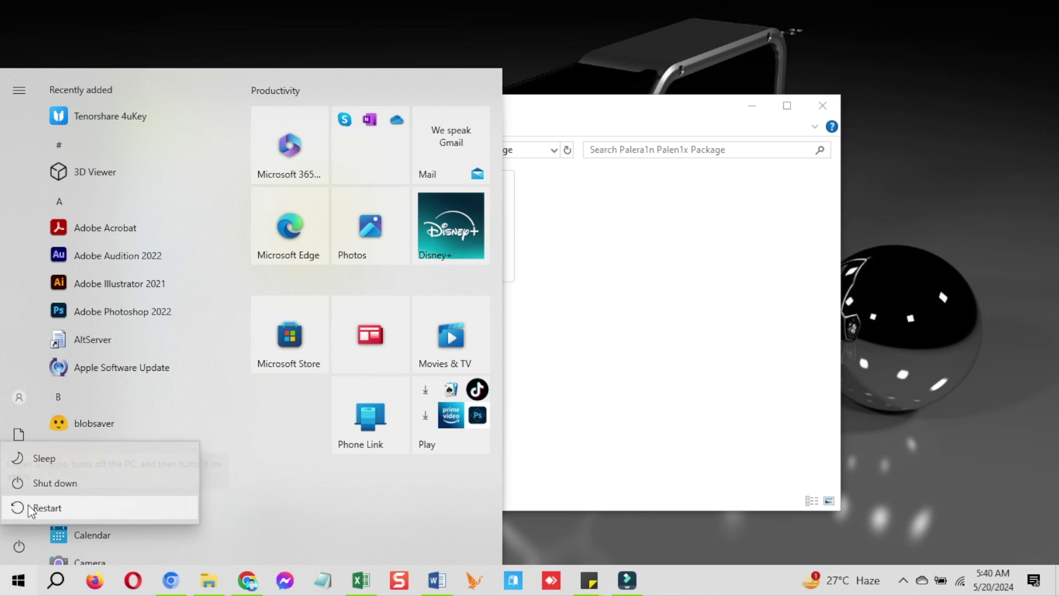
click(45, 507)
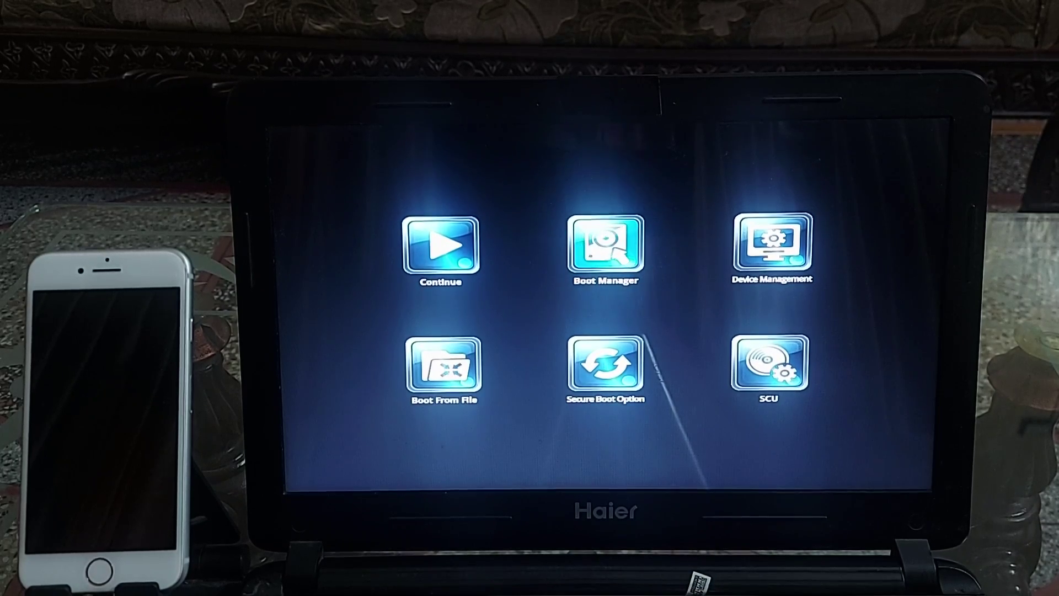
- Boot from EFI USB Device (SanDisk) through the firmware Boot Manager
key(Down)
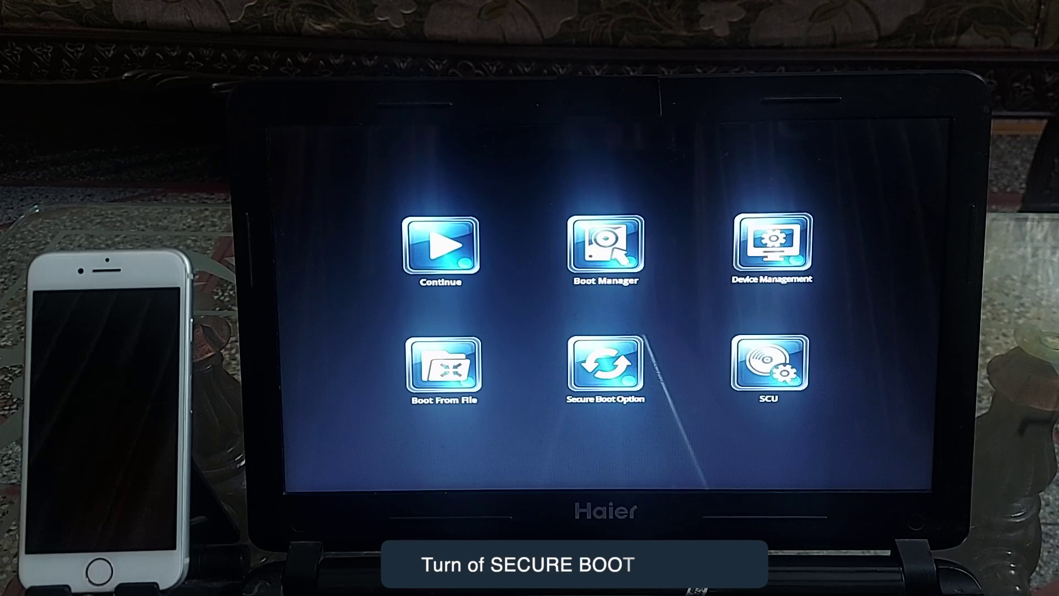
key(Up)
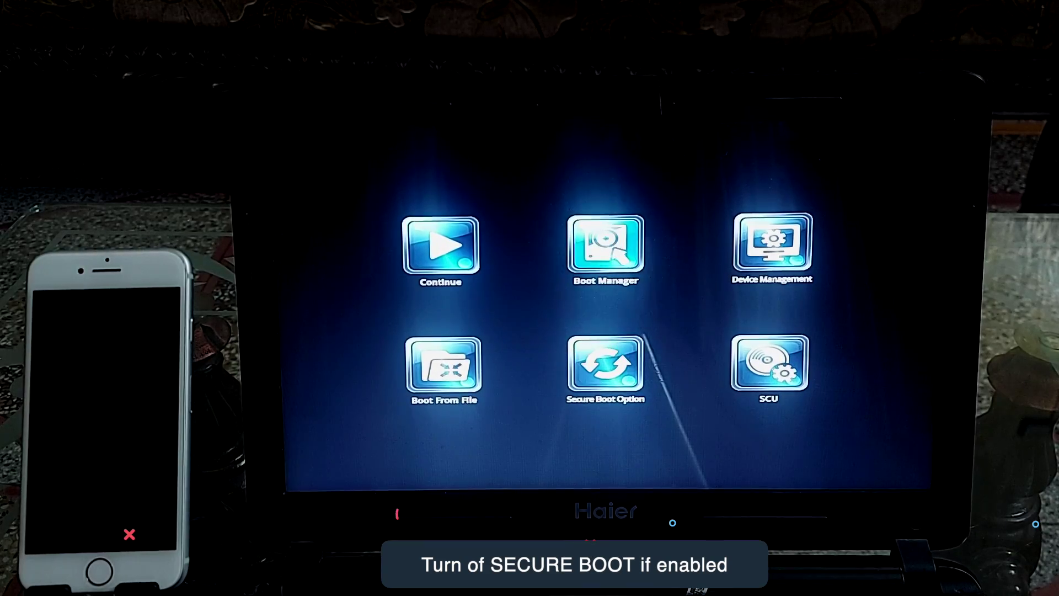
key(Return)
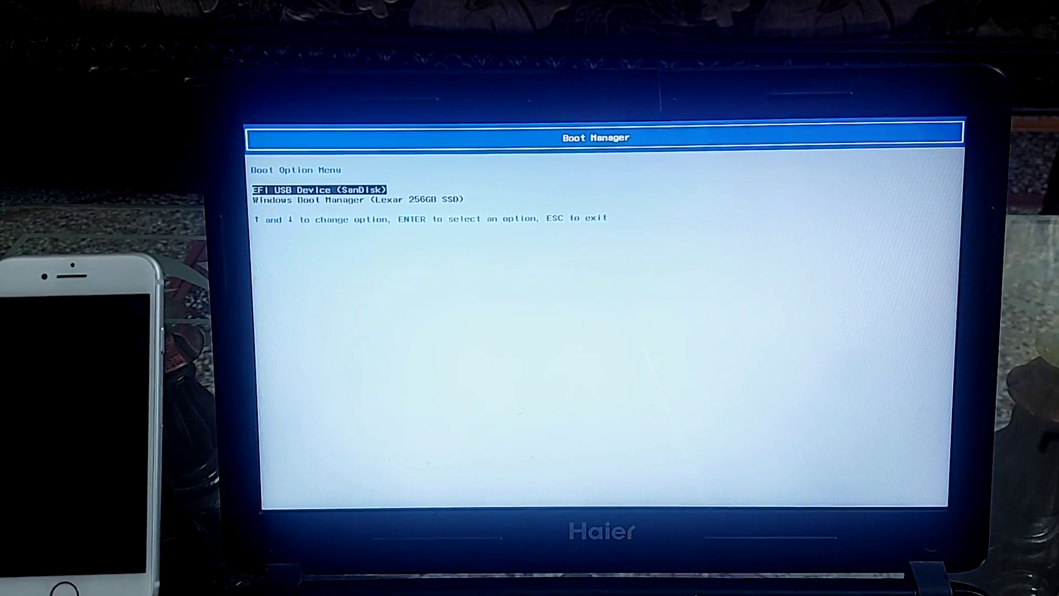
key(Down)
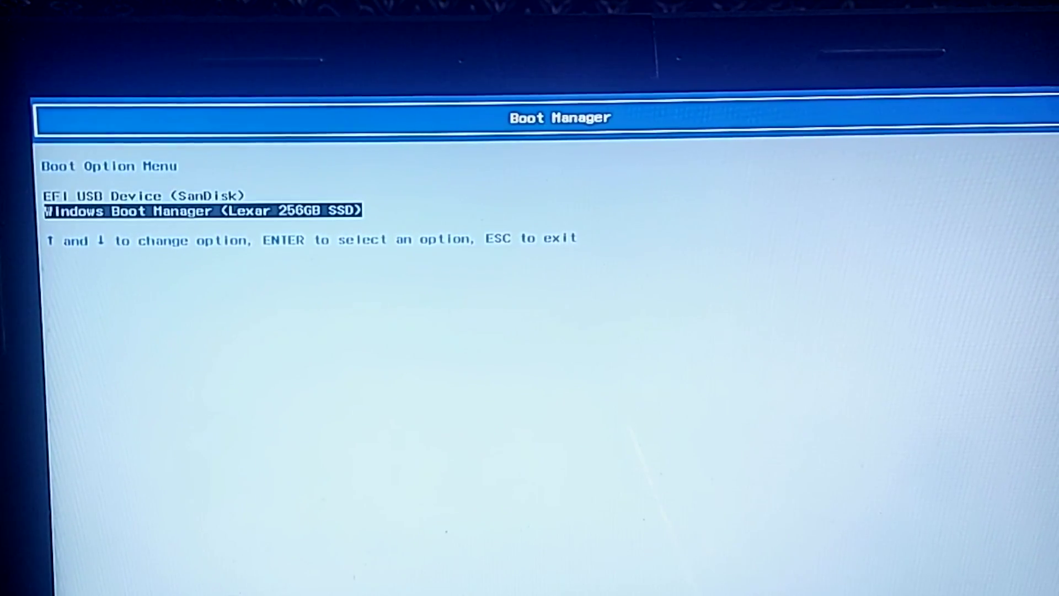
key(Up)
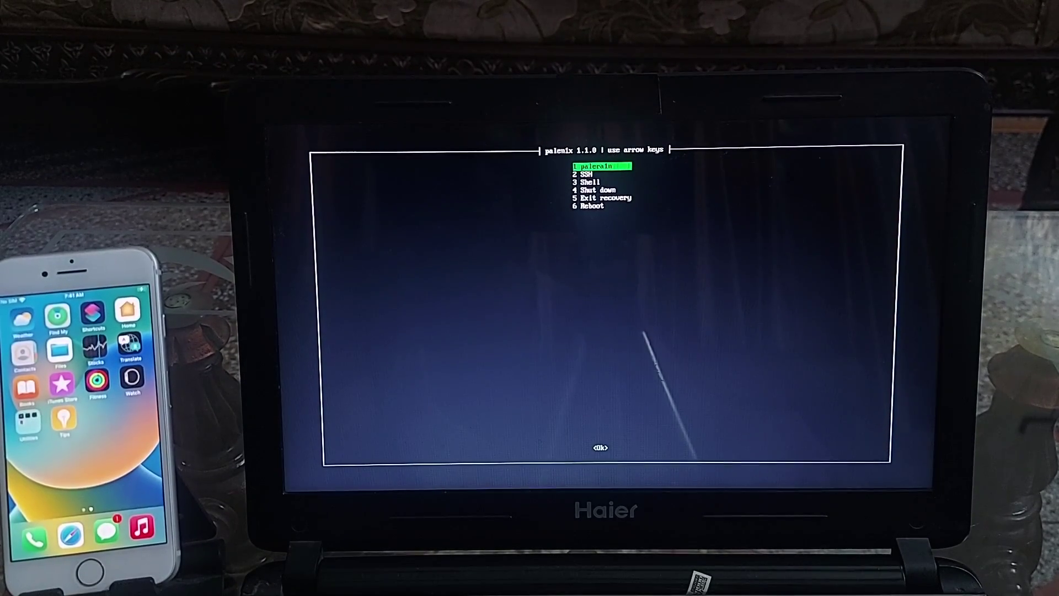
- Set the palerain jailbreak type to Rootless
key(Return)
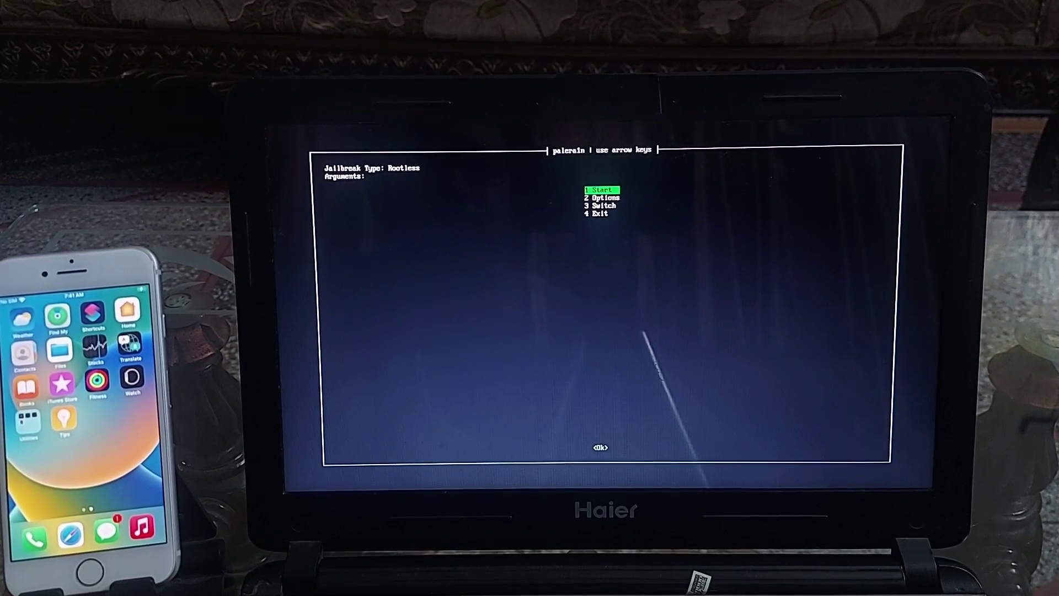
text(-V)
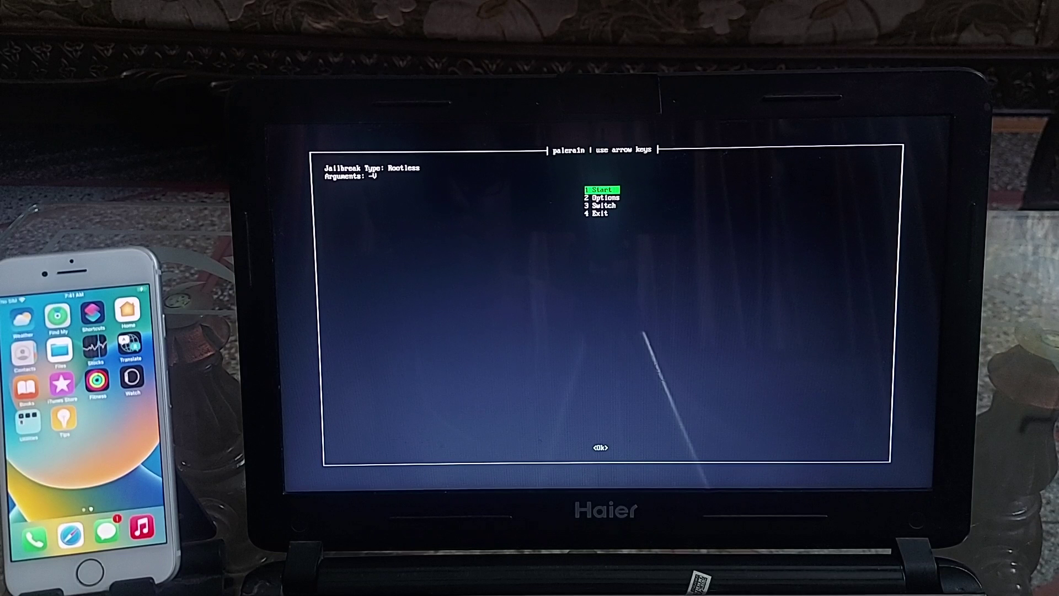
key(Down)
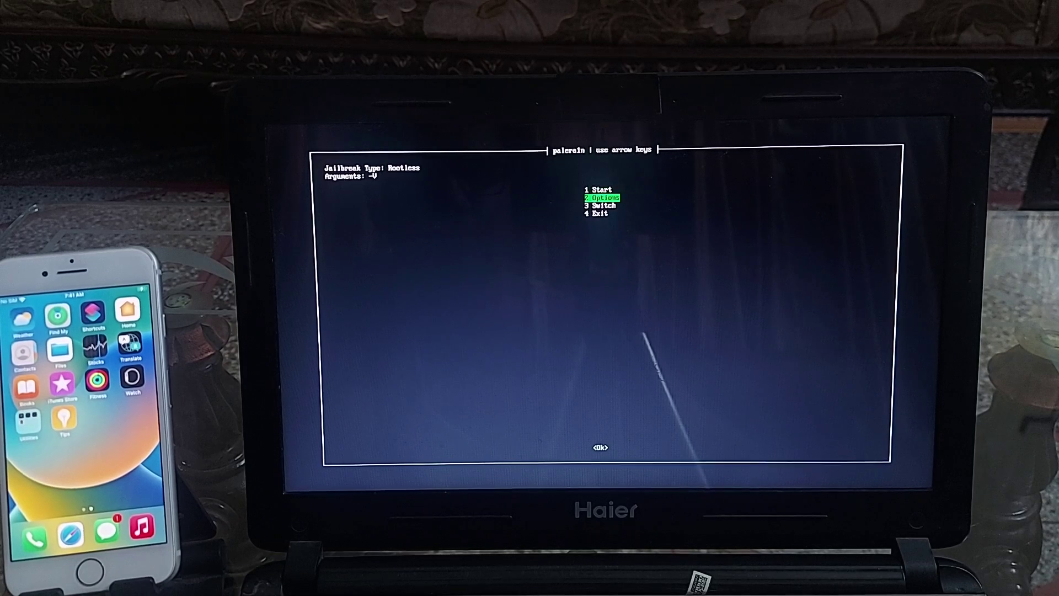
key(Down)
key(Return)
key(Down)
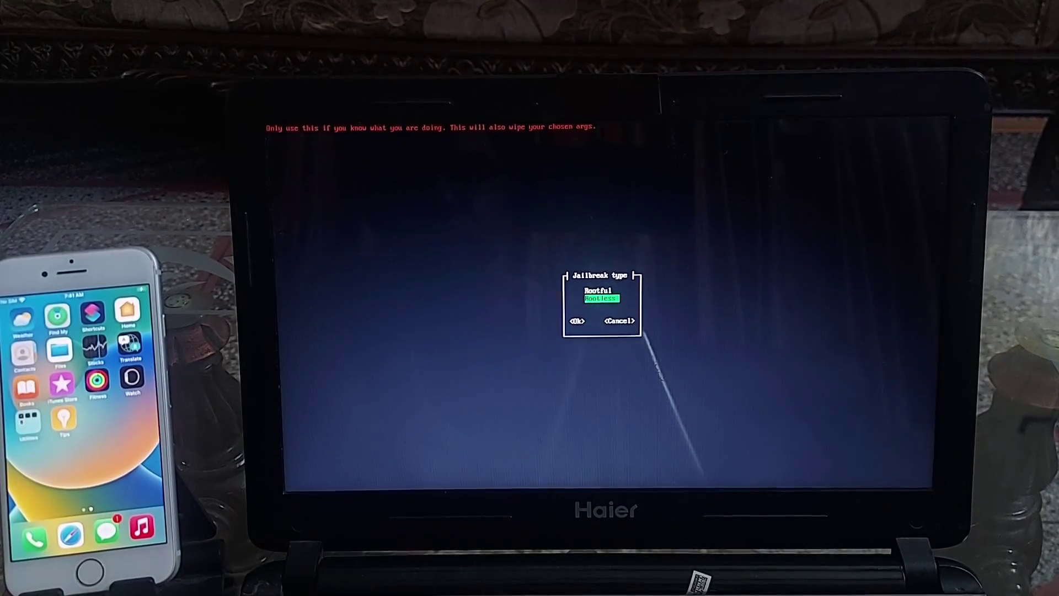
key(Return)
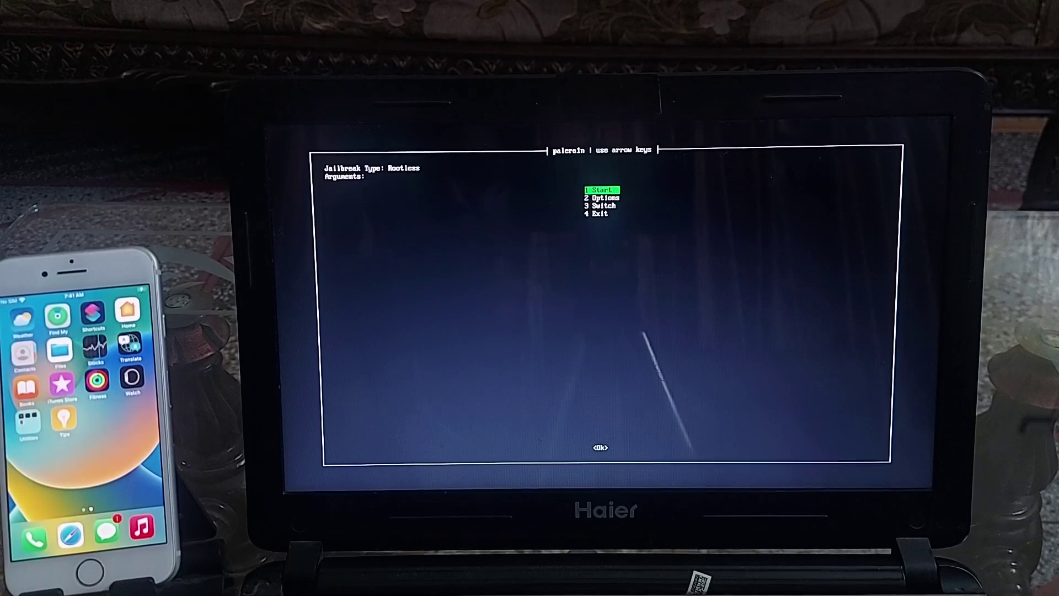
- Start the palera1n jailbreak and confirm the iPhone is ready for DFU mode
key(Return)
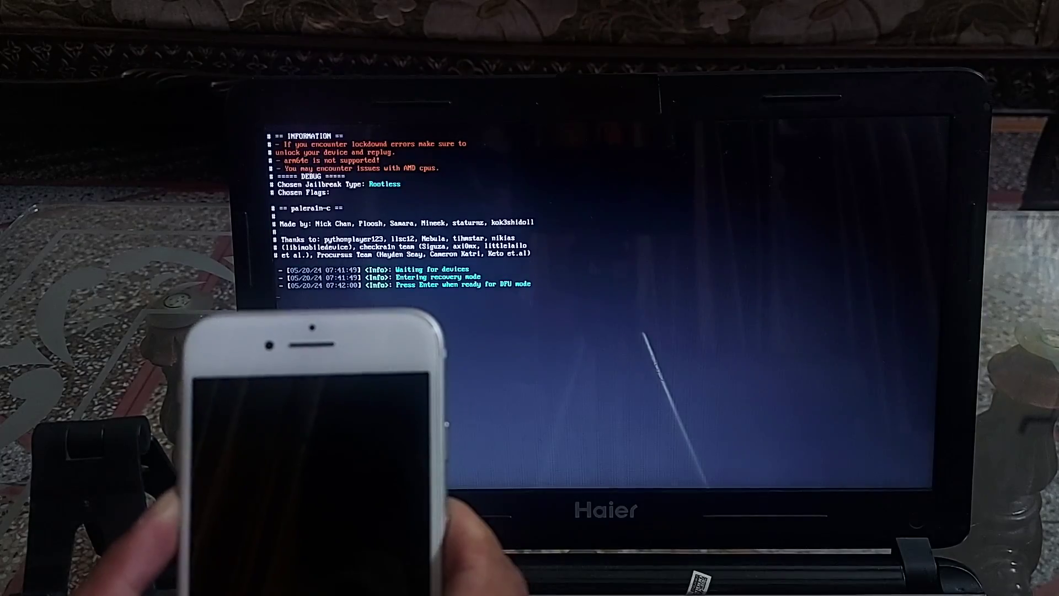
key(Return)
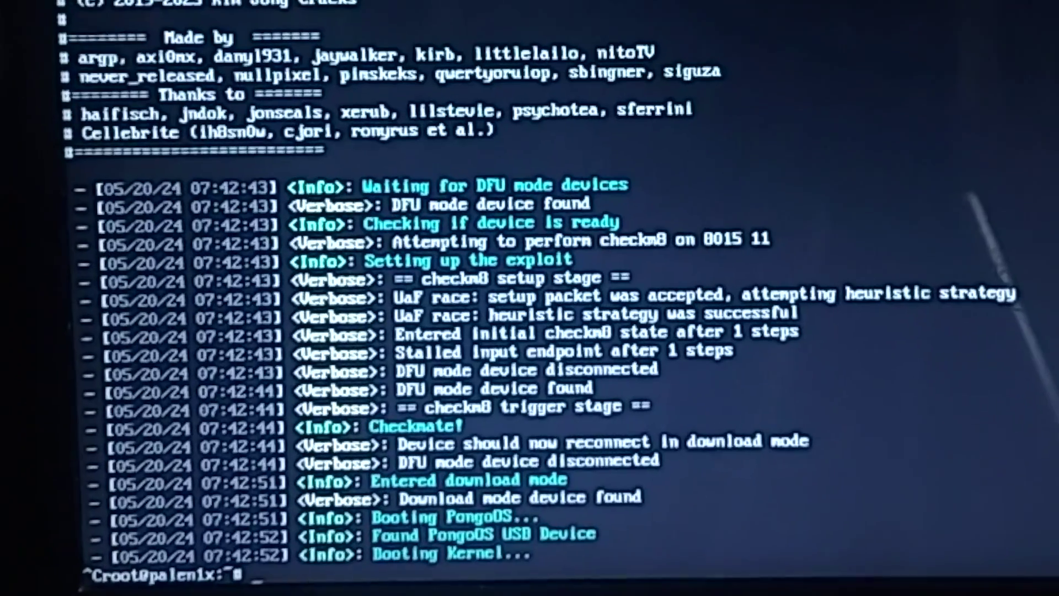
text(exit)
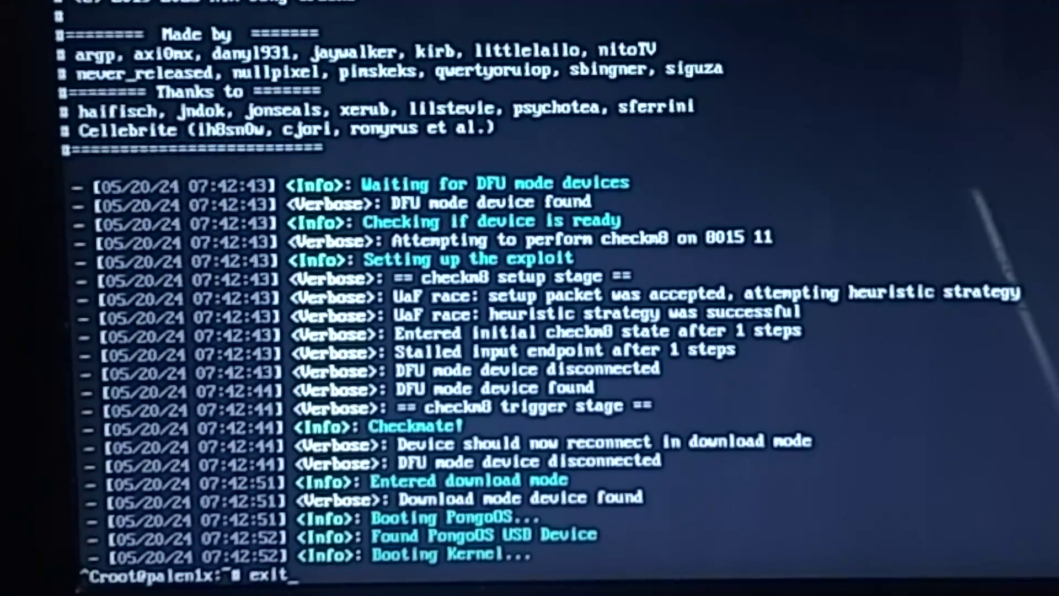
- Exit the palen1x shell and reboot the laptop using menu option 6 Reboot
key(Return)
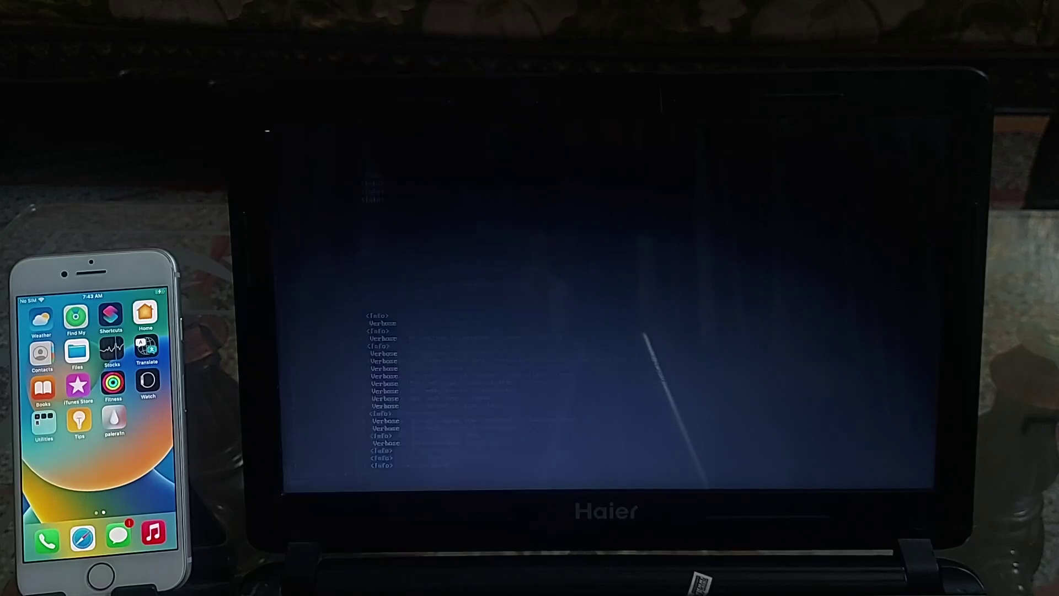
key(Down)
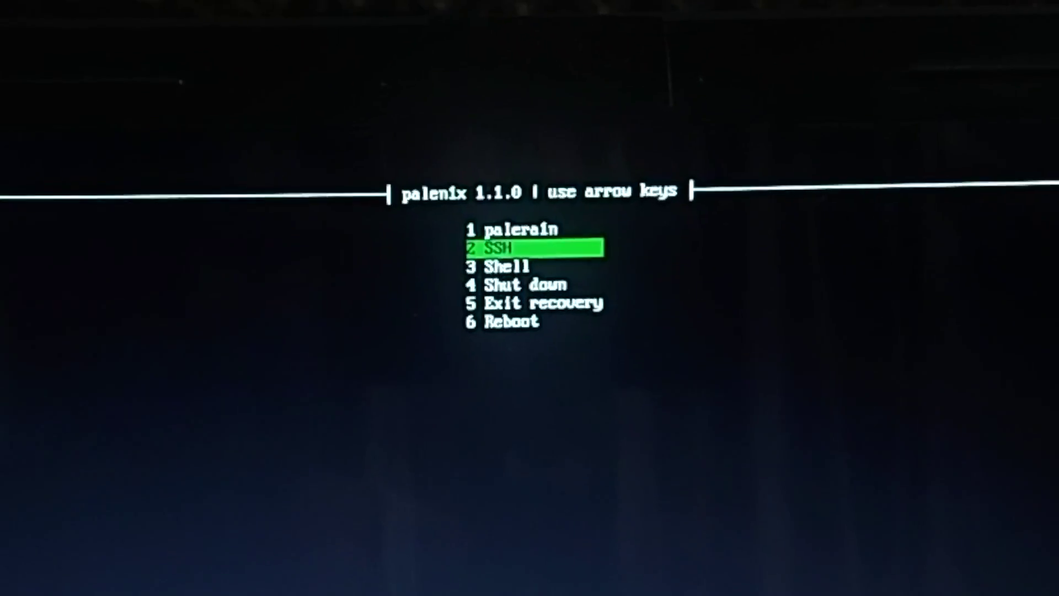
key(Down)
key(Down)
key(Down)
key(Down)
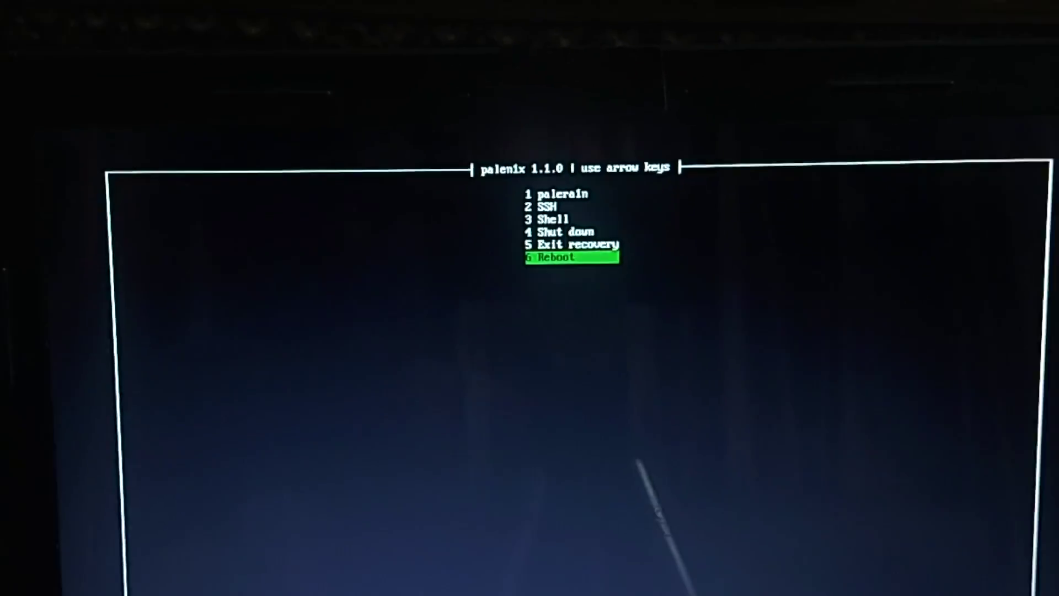
key(Return)
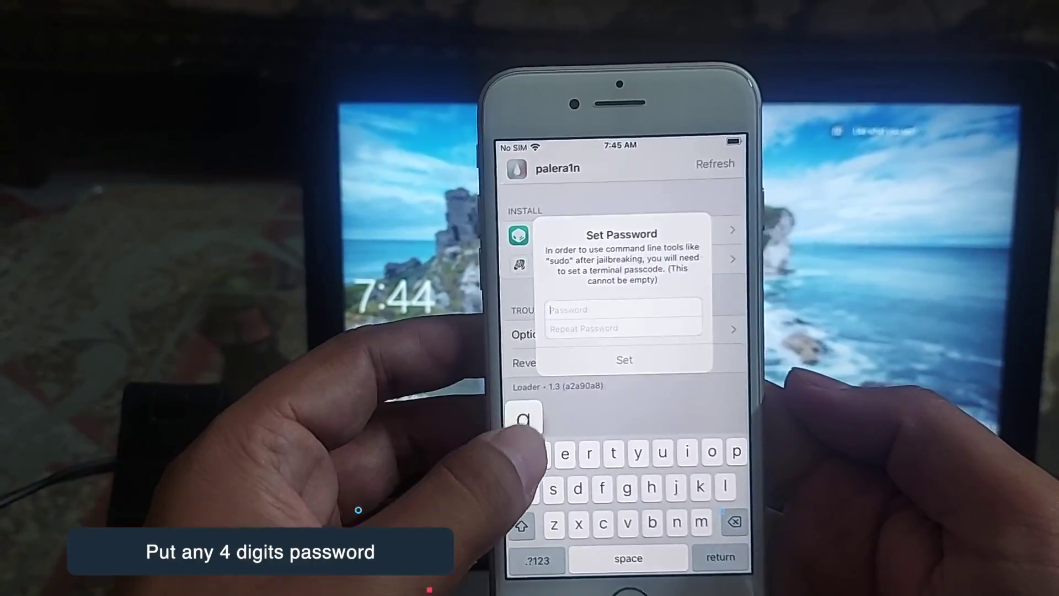
text(qqqq)
- Confirm the first four-character terminal password entry so it can be repeated
key(Return)
text(qqq)
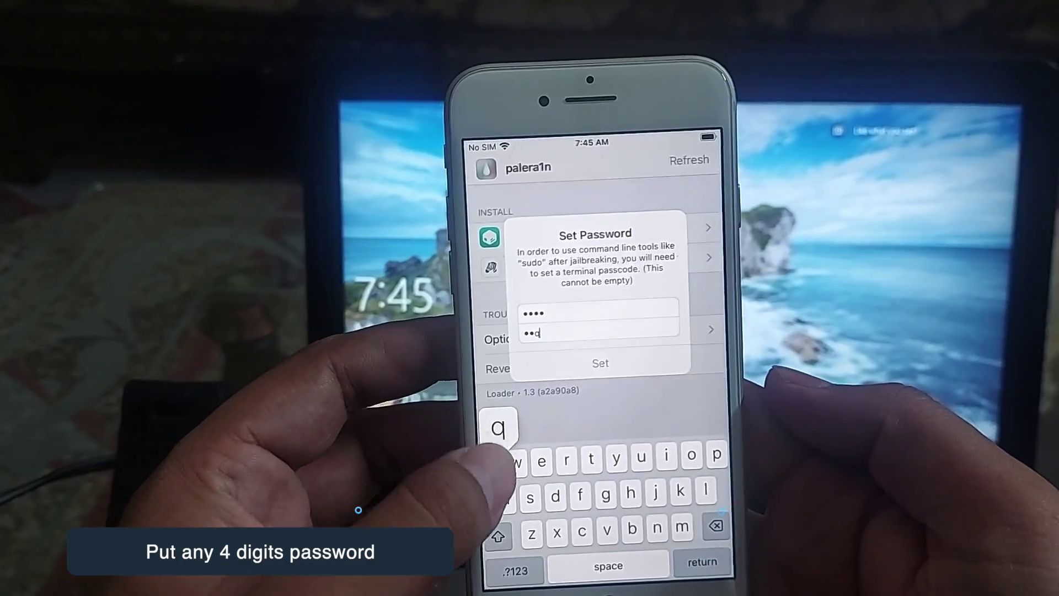
text(q)
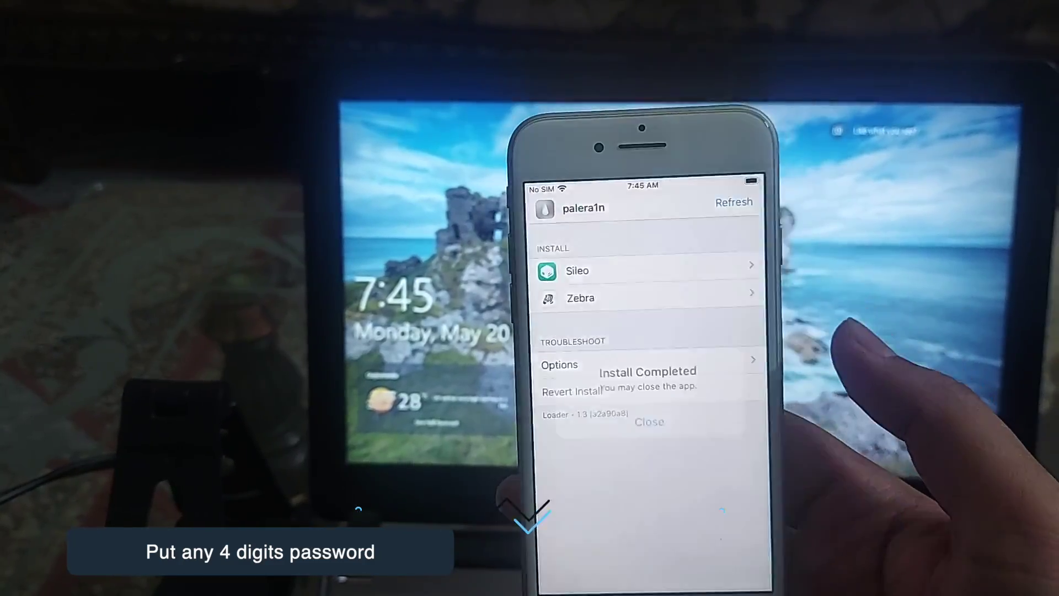
- Dismiss the Install Completed notice, launch Sileo, finish its first package update, and return home
click(679, 417)
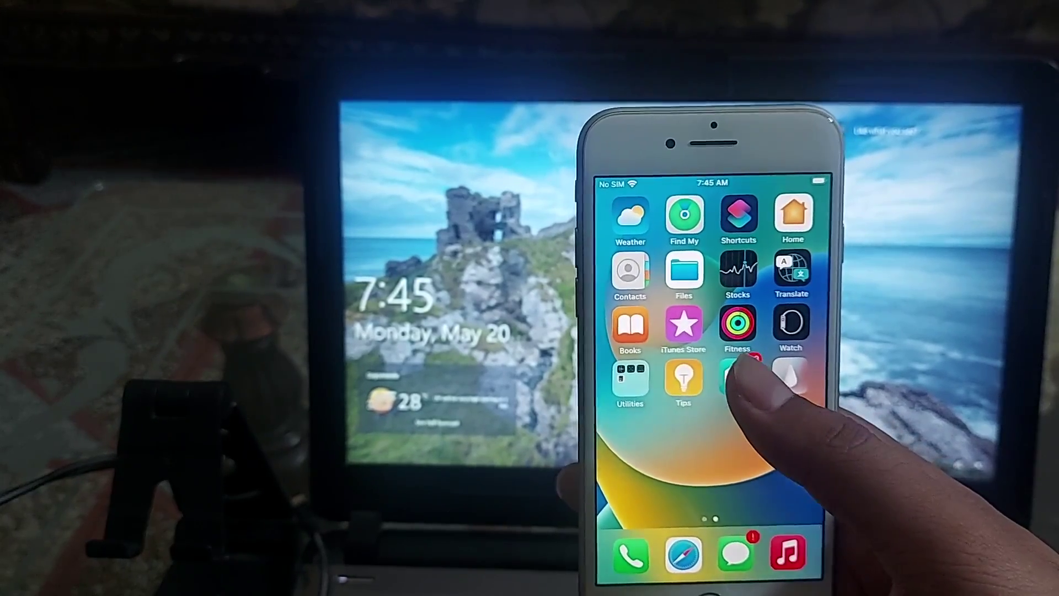
click(736, 376)
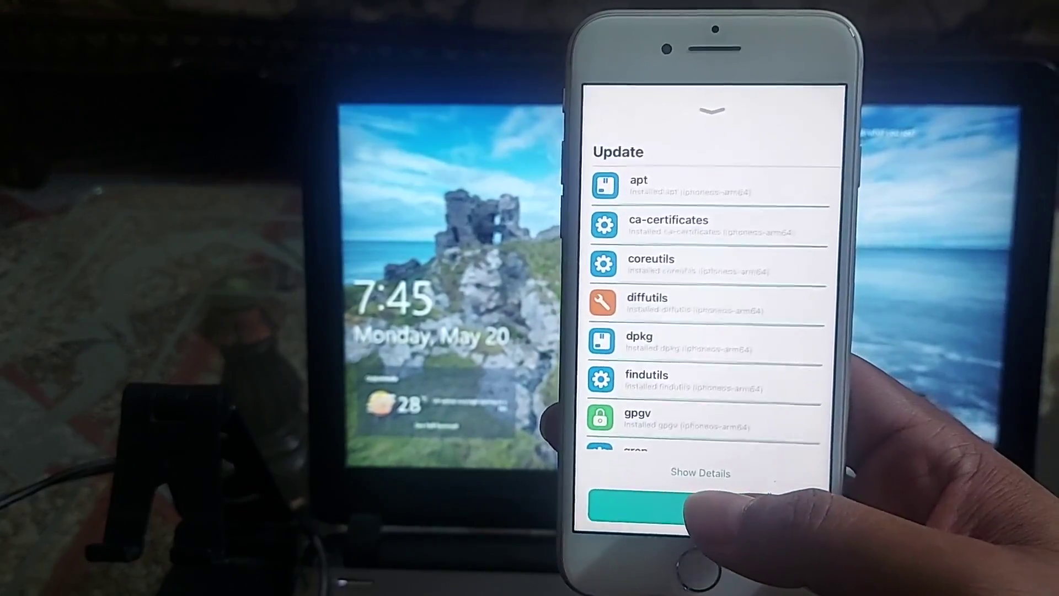
click(696, 505)
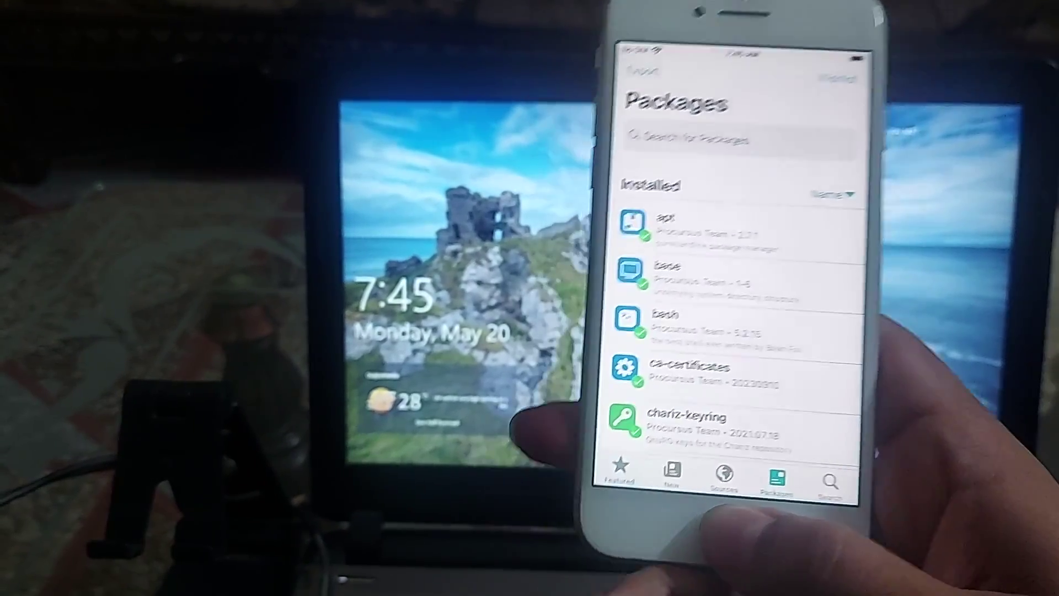
click(696, 530)
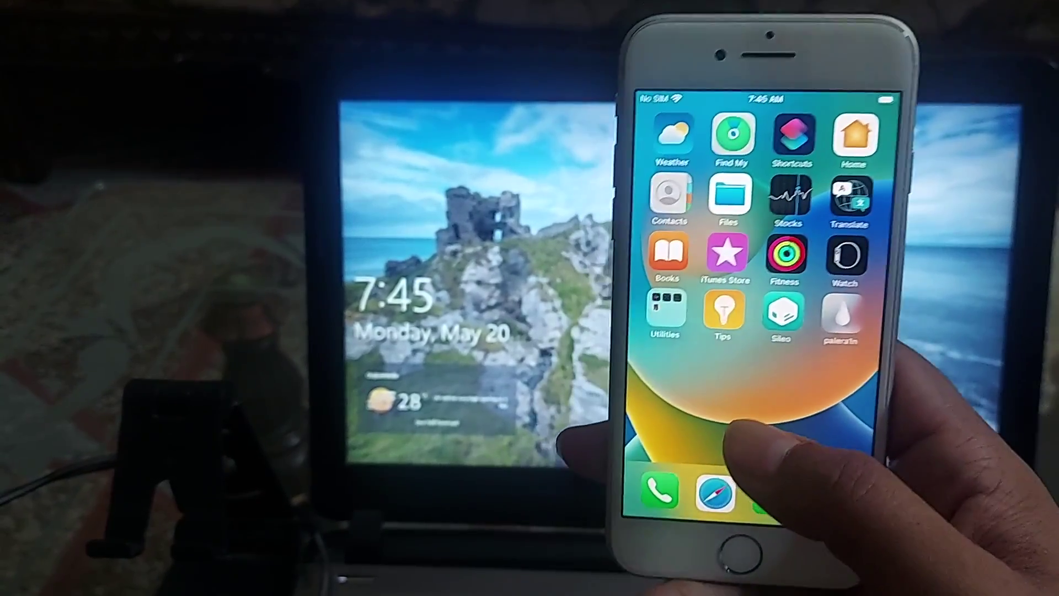